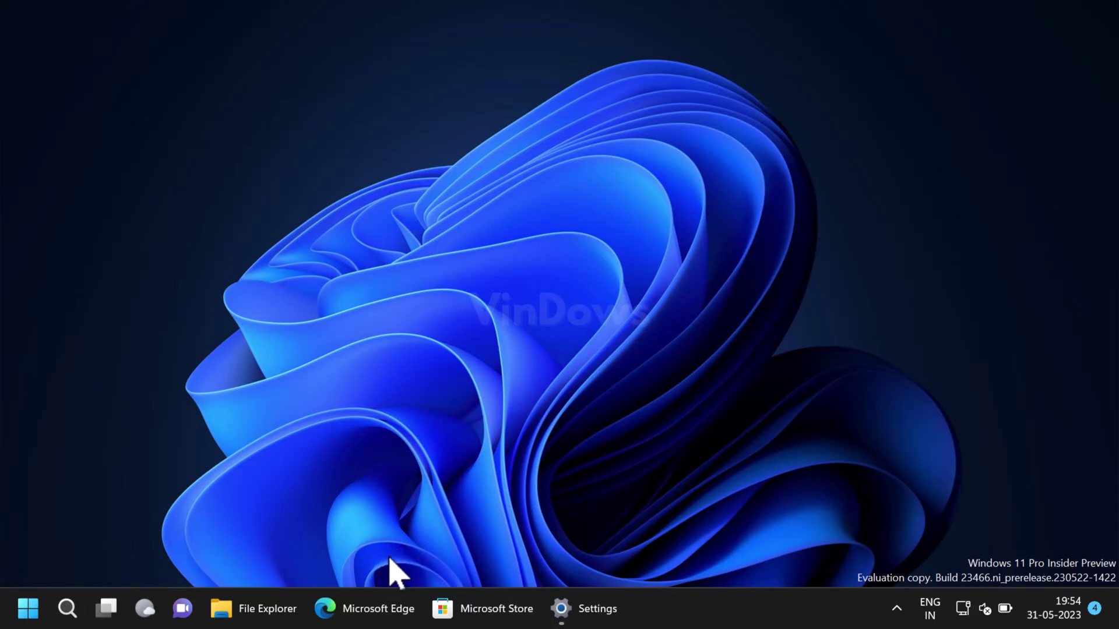
Force-close Settings with End task from its taskbar menu, then view and dismiss Edge's jump list
right_click(563, 611)
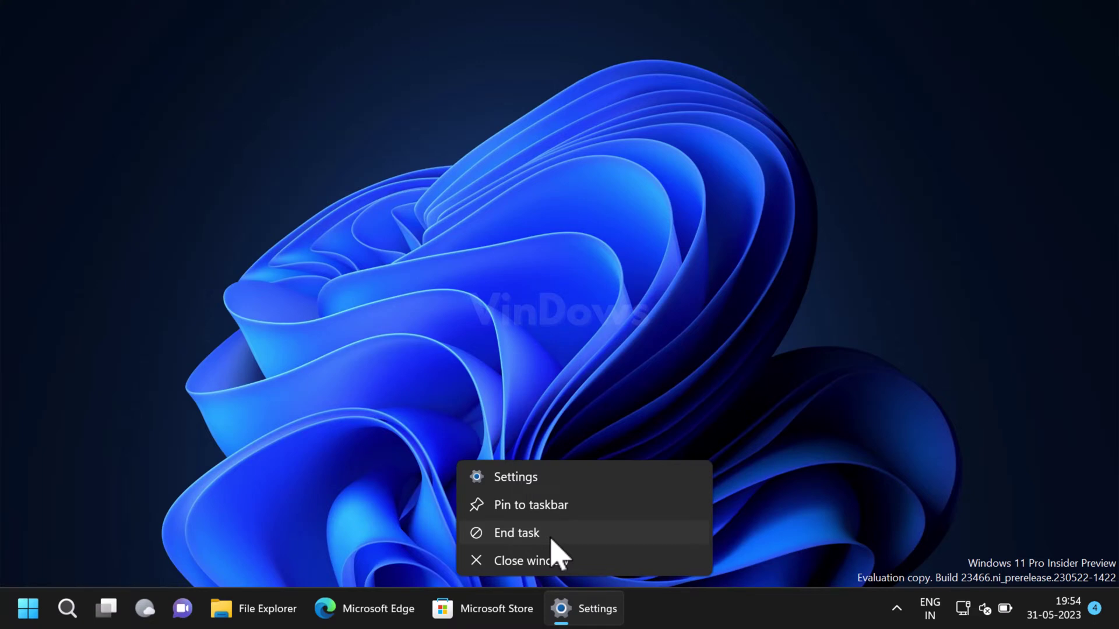
left_click(550, 538)
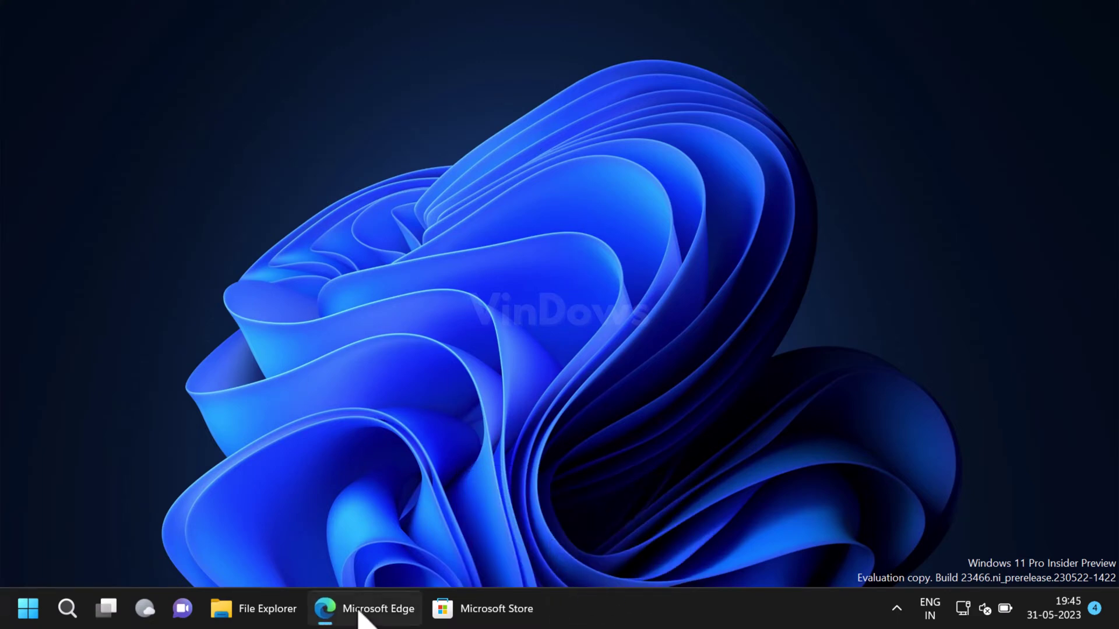
right_click(360, 619)
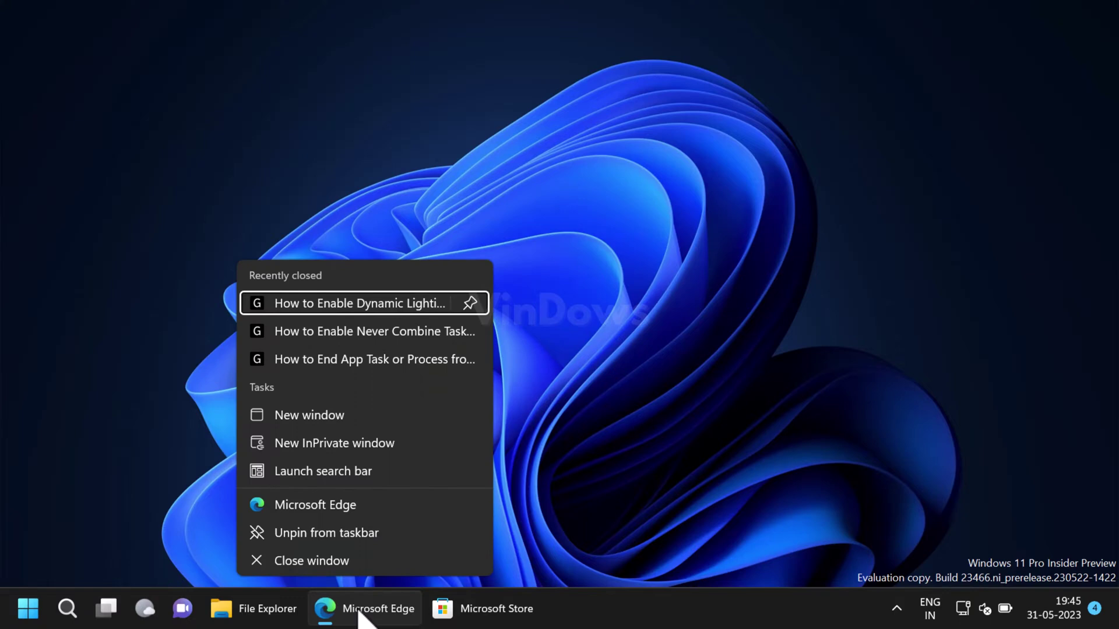
left_click(217, 526)
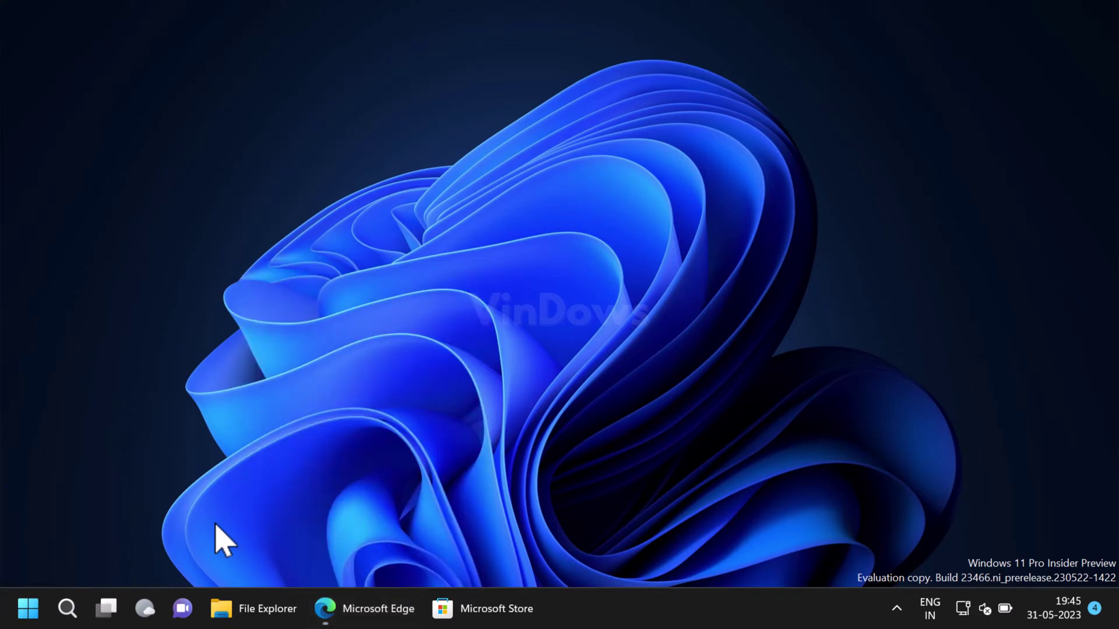
left_click(67, 608)
Launch Command Prompt as administrator from a 'cmd' search and approve the UAC prompt
left_click(73, 622)
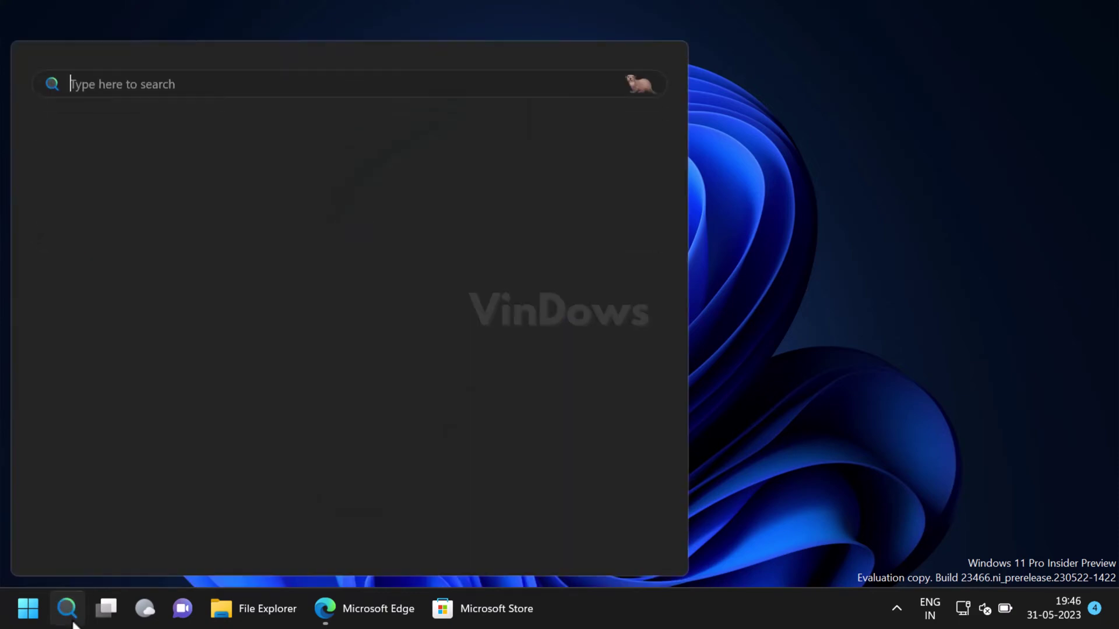
type("cmd")
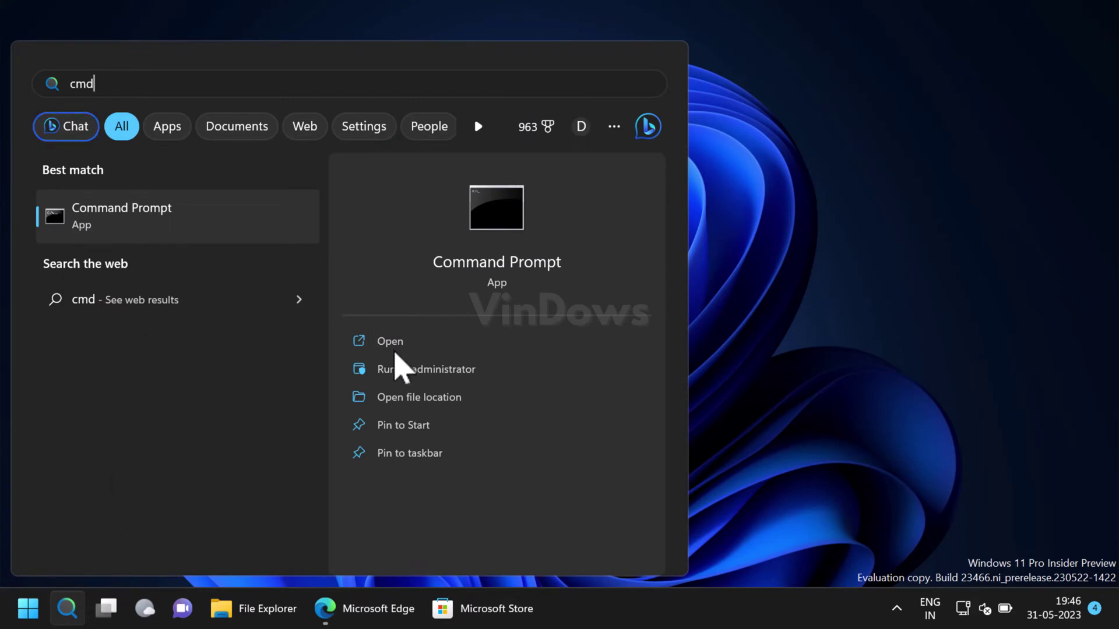
left_click(412, 368)
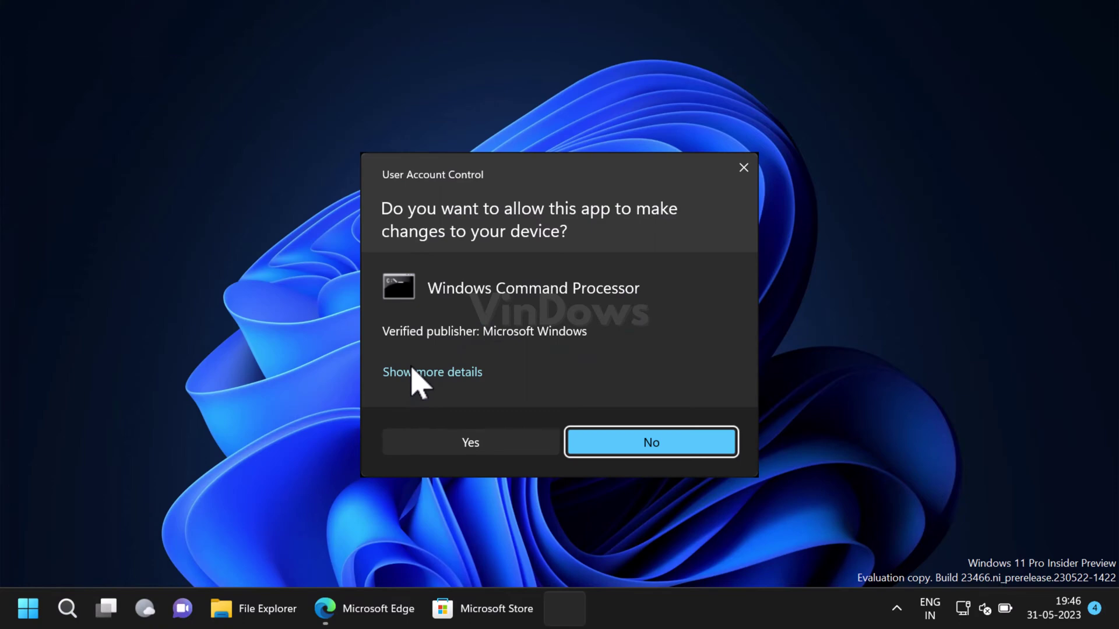
left_click(488, 446)
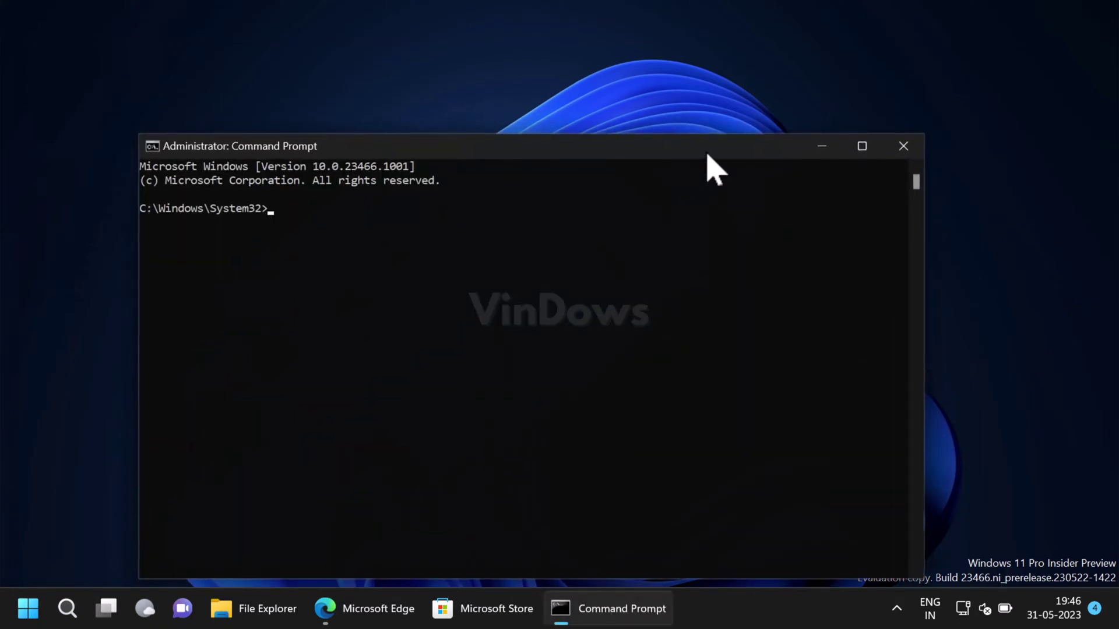
left_click_drag(704, 149, 733, 113)
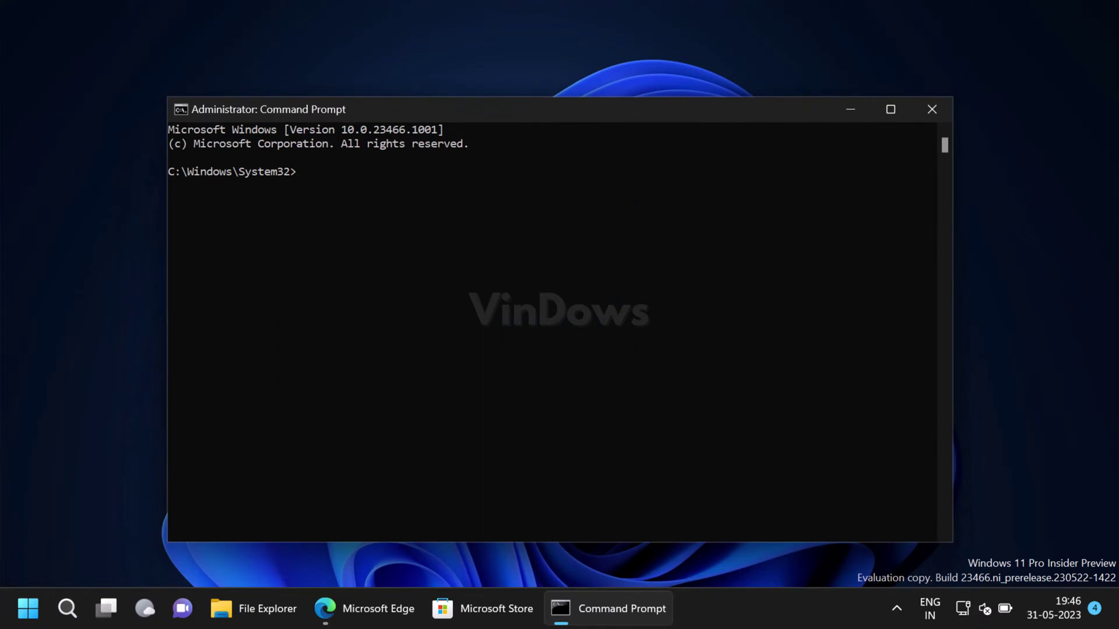
Run c:\vivetool\vivetool.exe /enable /id:42592269, then restart Windows
type("c:\\vivetool\\vivetool.exe /enable /id:42592269")
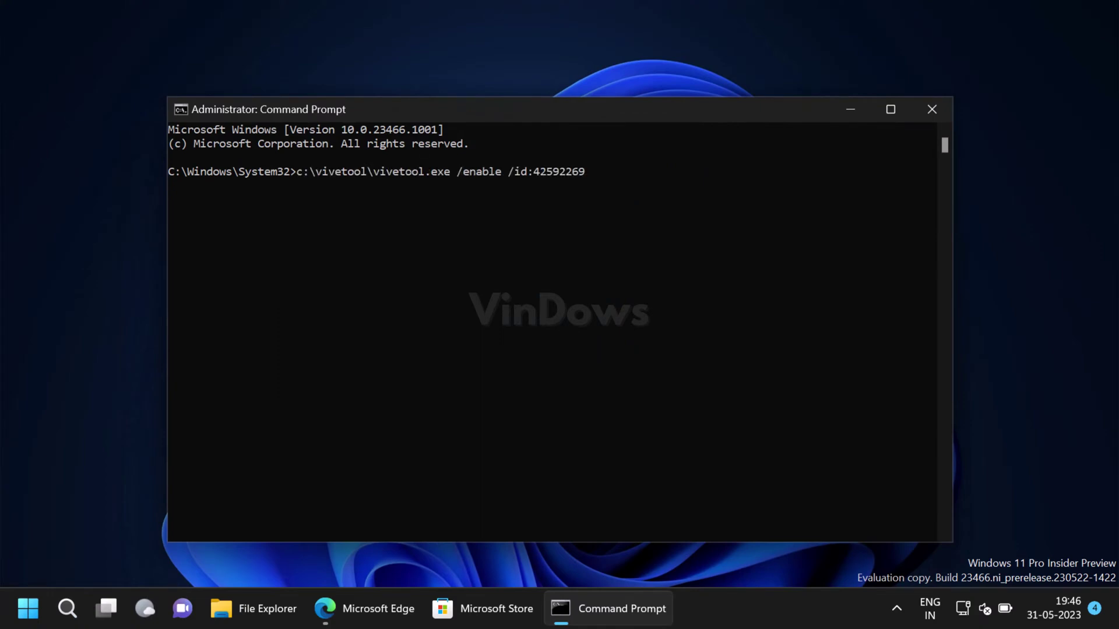
key("Return")
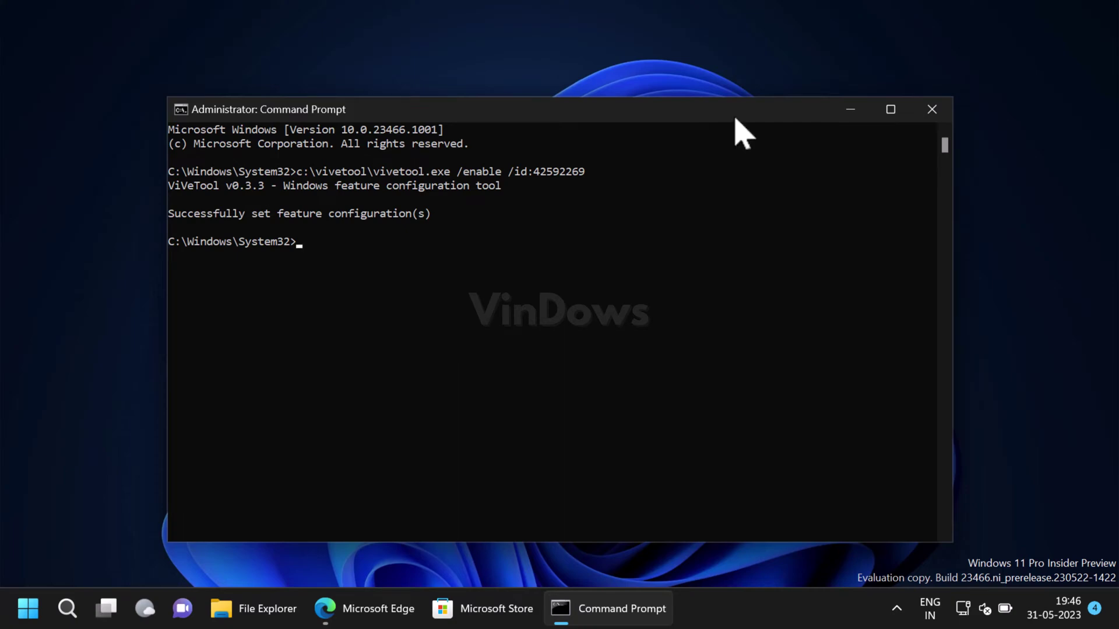
left_click(932, 109)
left_click(26, 608)
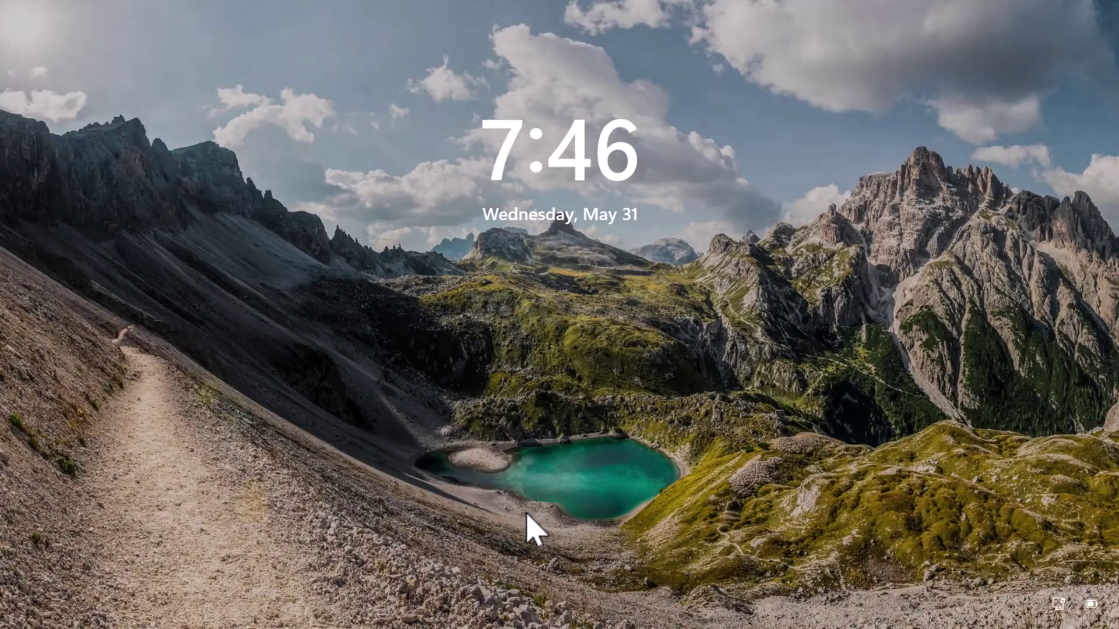
Dismiss the lock screen and sign in with the account PIN
left_click(527, 530)
type("1234")
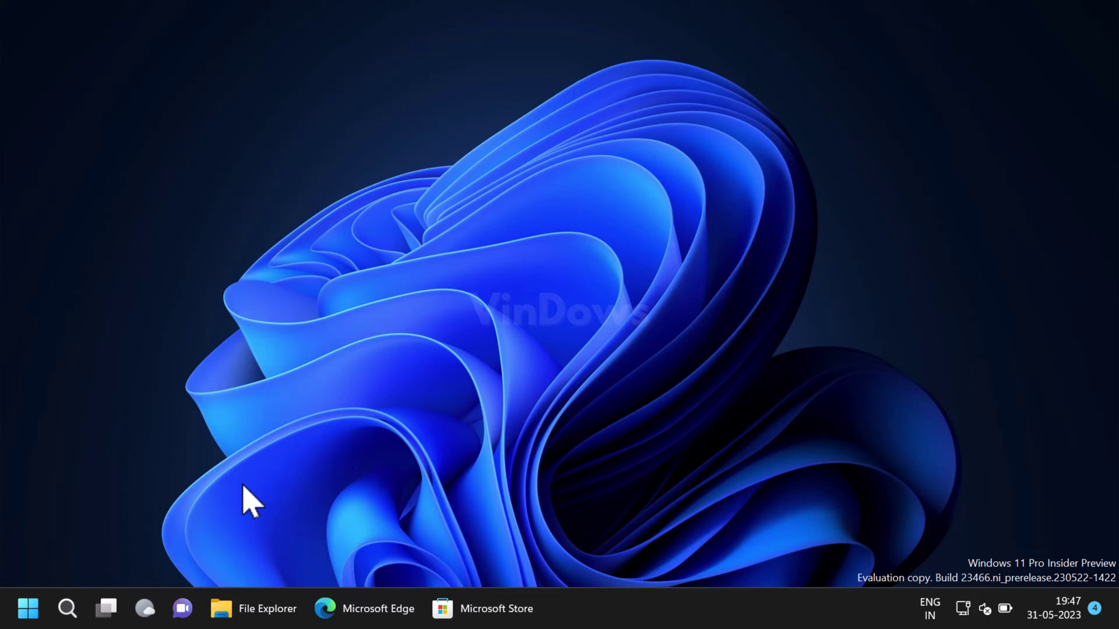
Search for 'developer settings' and open the System > For developers page
left_click(67, 609)
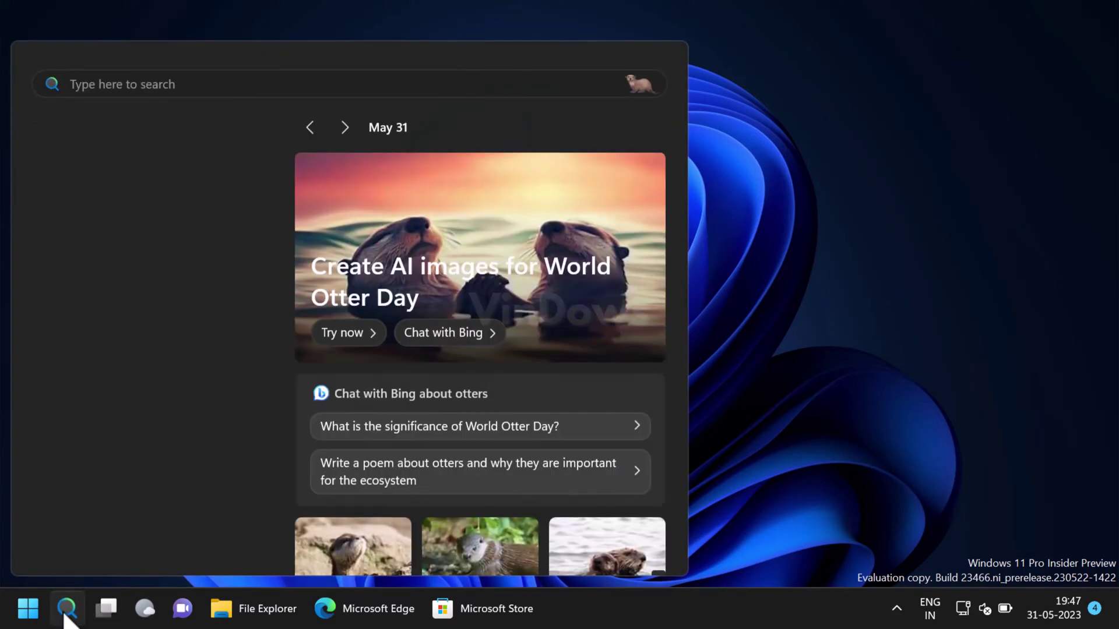
type("devel")
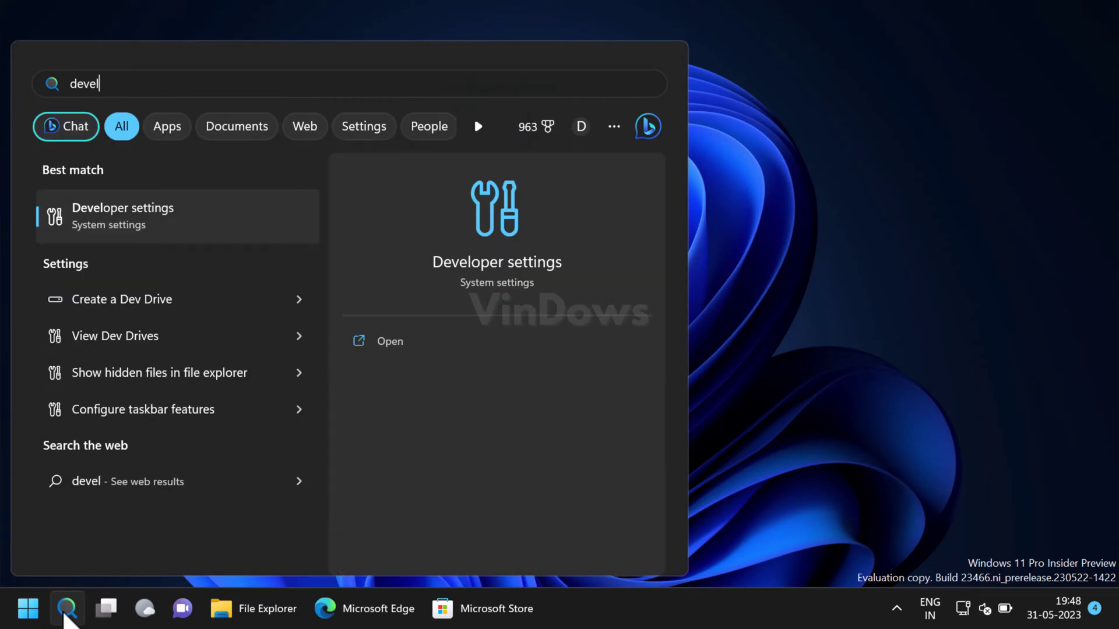
type("opers")
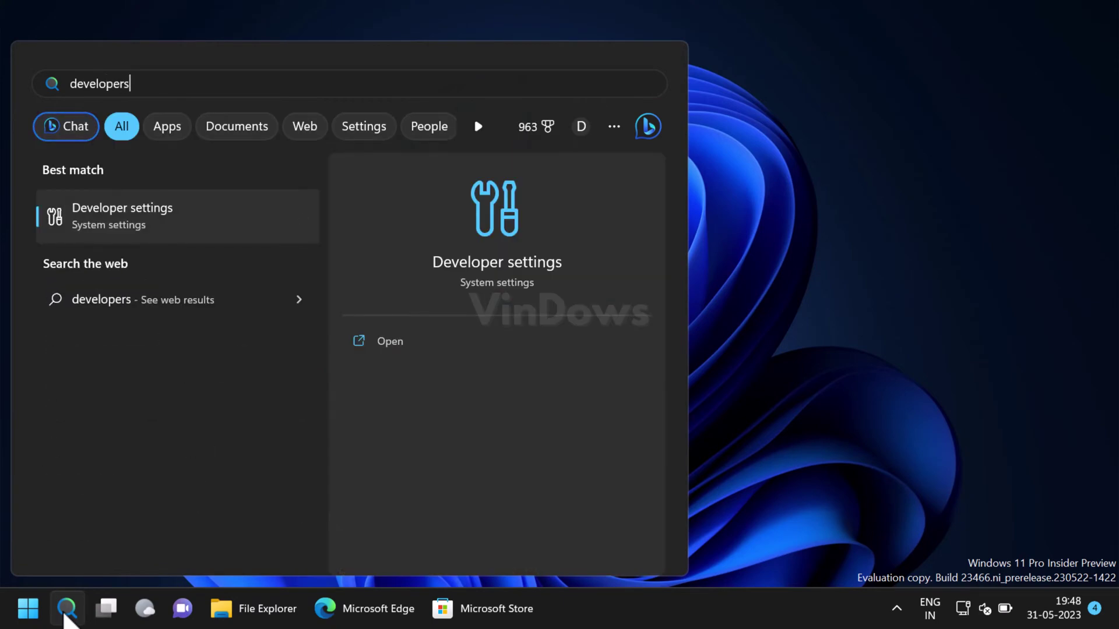
key("BackSpace")
type("settings")
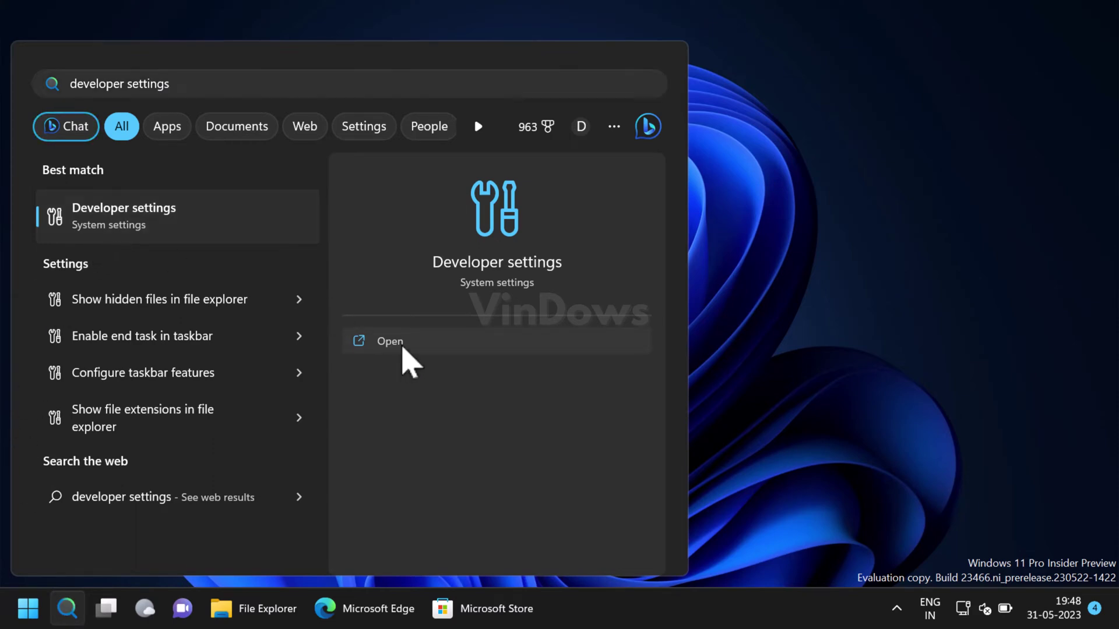
left_click(402, 350)
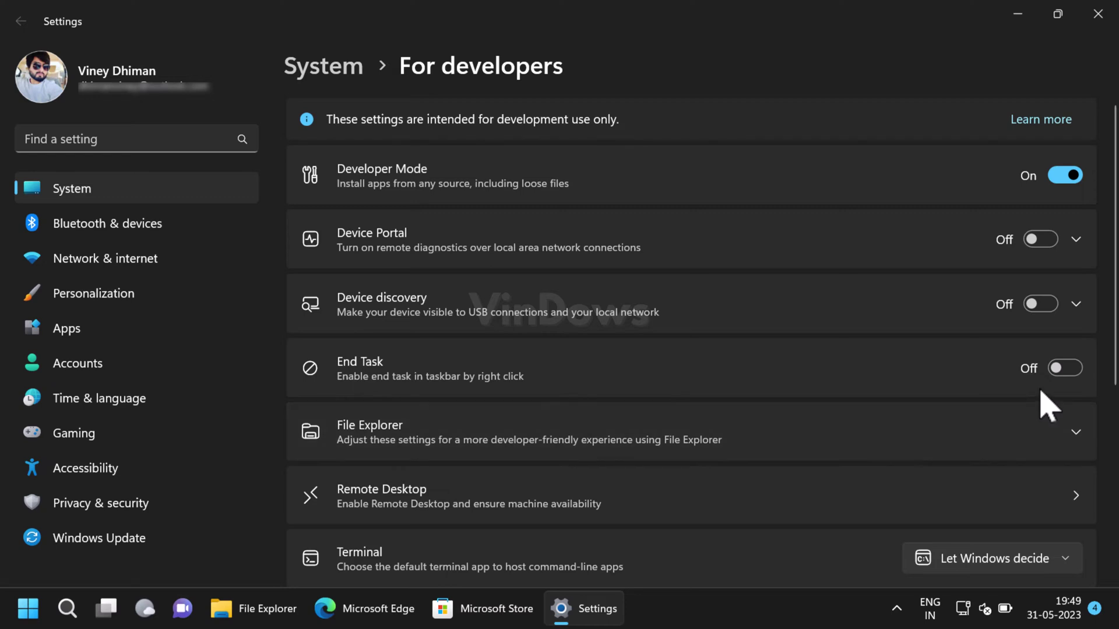
Toggle End Task, then switch Developer Mode On and confirm the Use developer features warning
left_click(1074, 373)
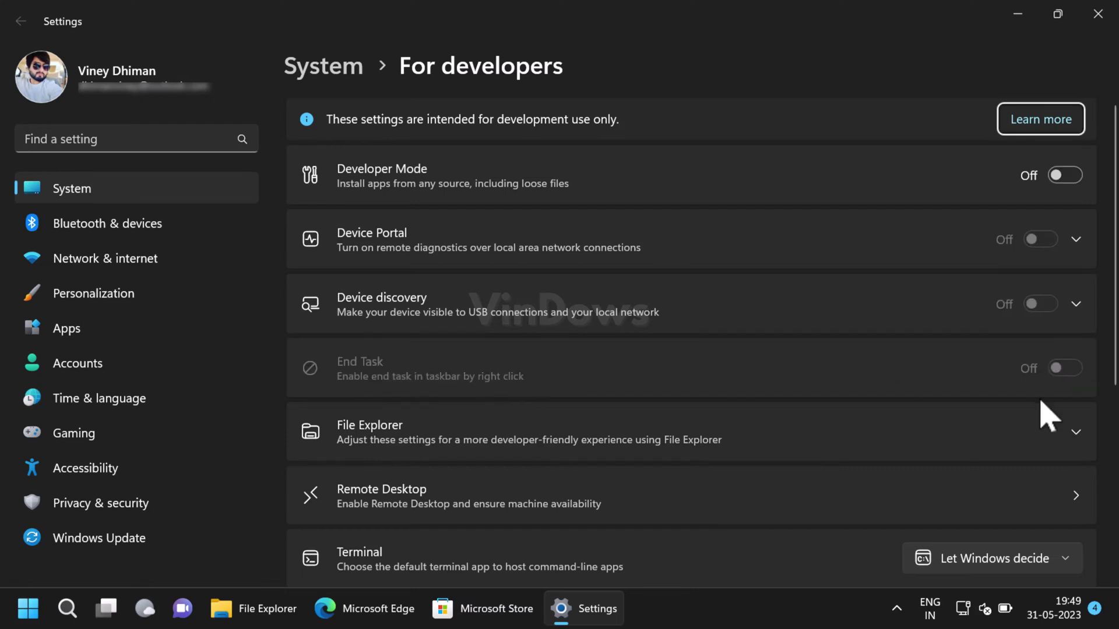
left_click(1076, 181)
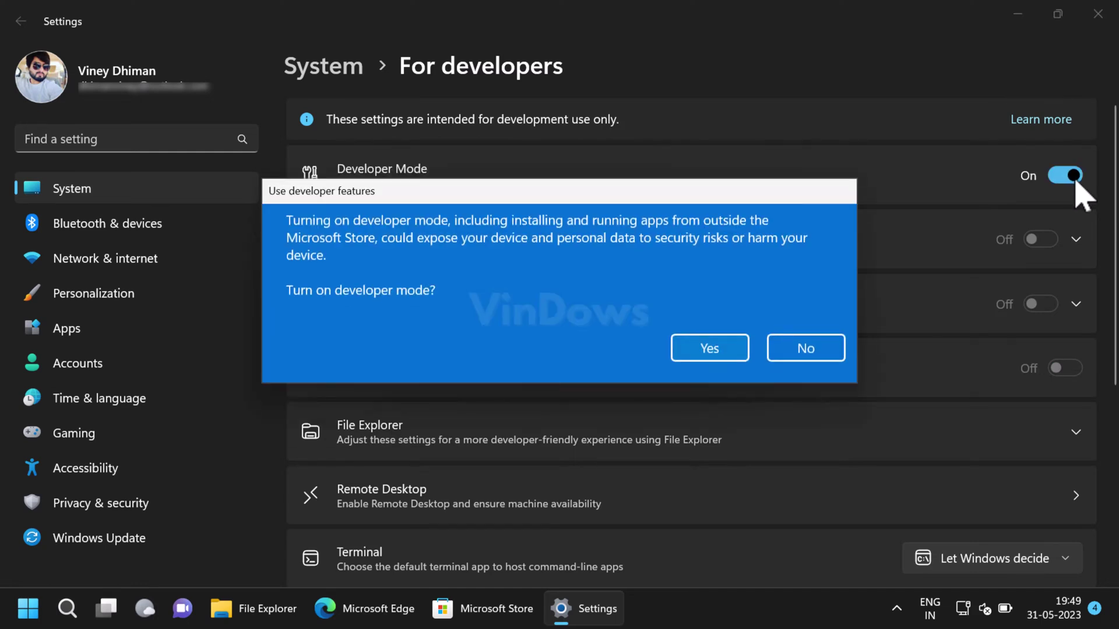
left_click(710, 348)
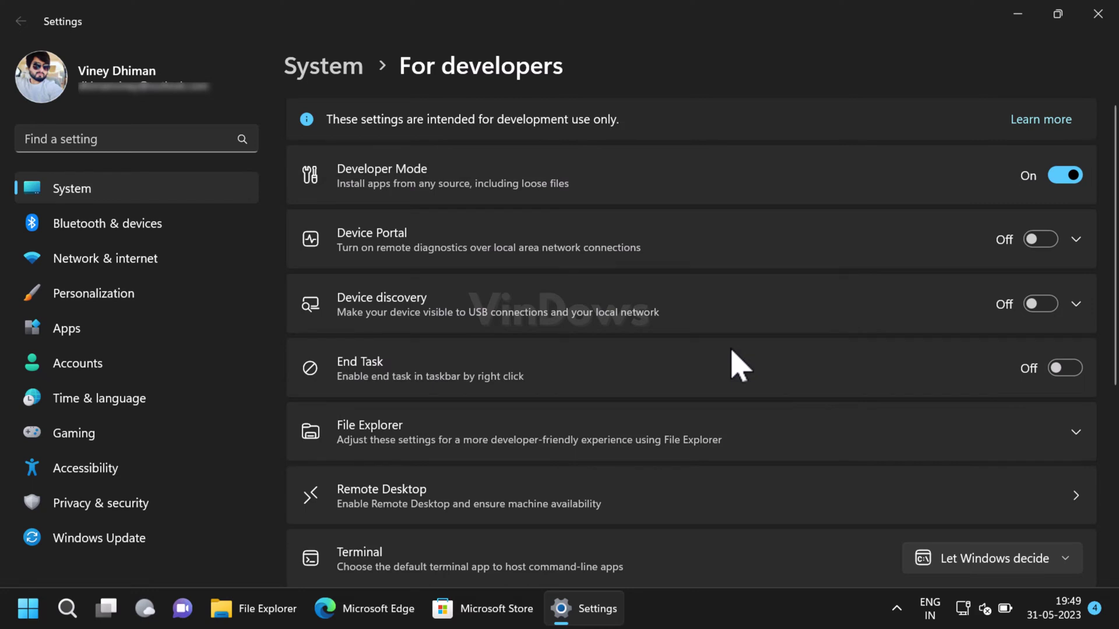
Minimize Settings and launch Registry Editor via a 'regedit' search, allowing it to make changes
left_click(1017, 13)
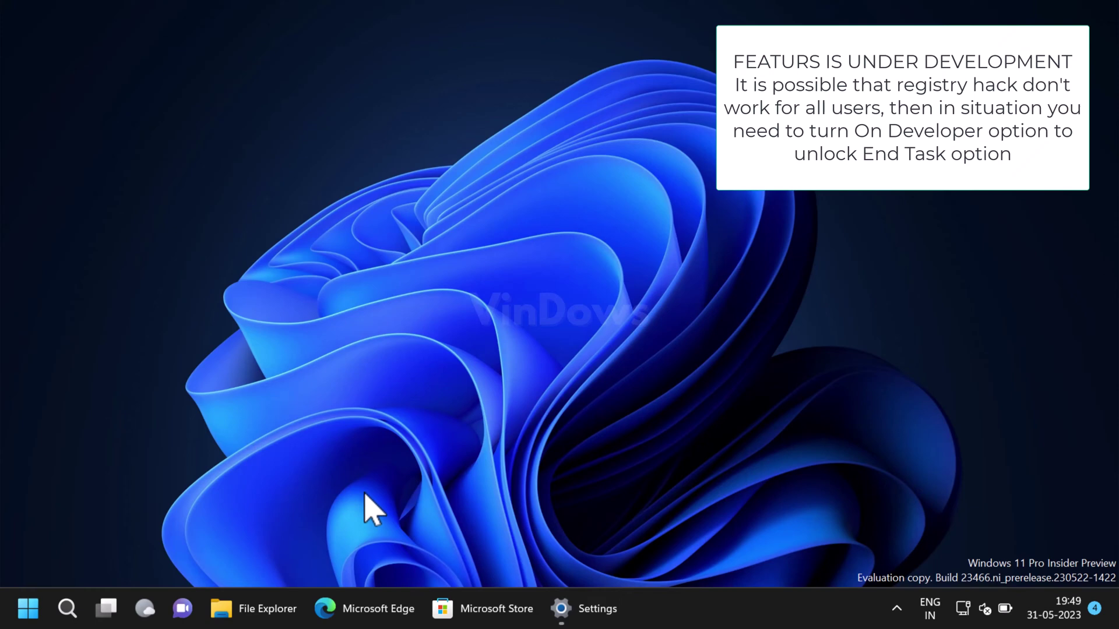
left_click(68, 609)
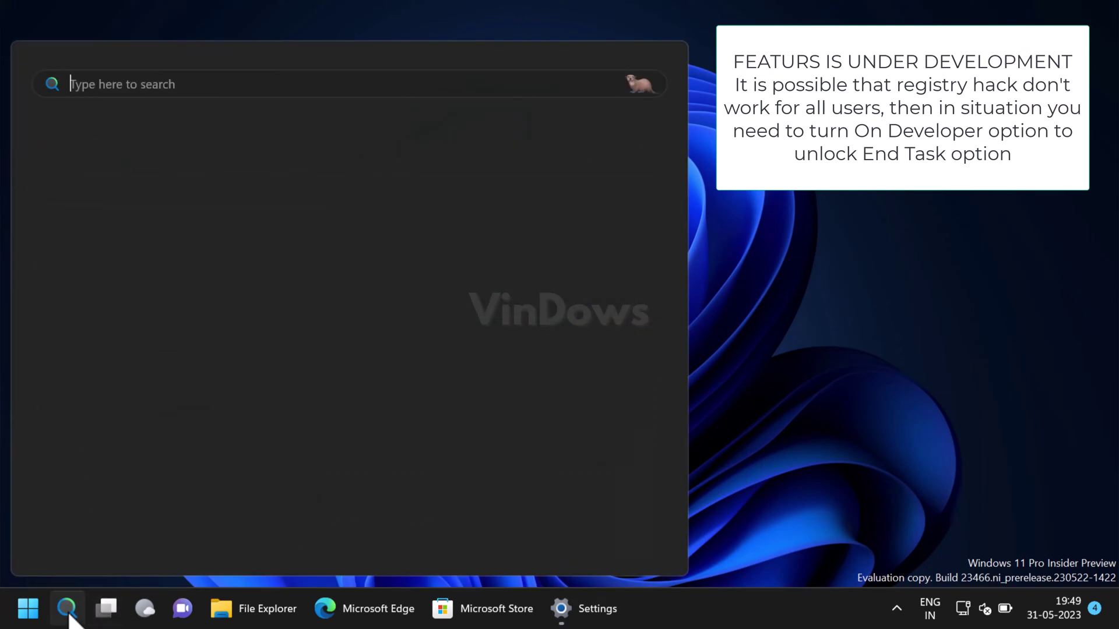
type("re")
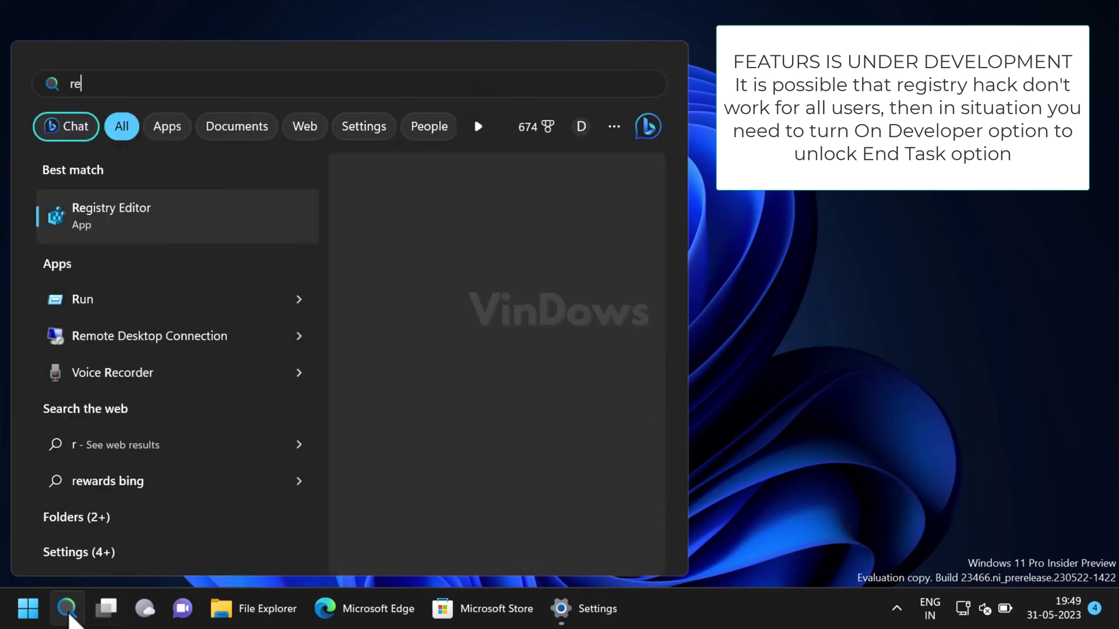
type("gedit")
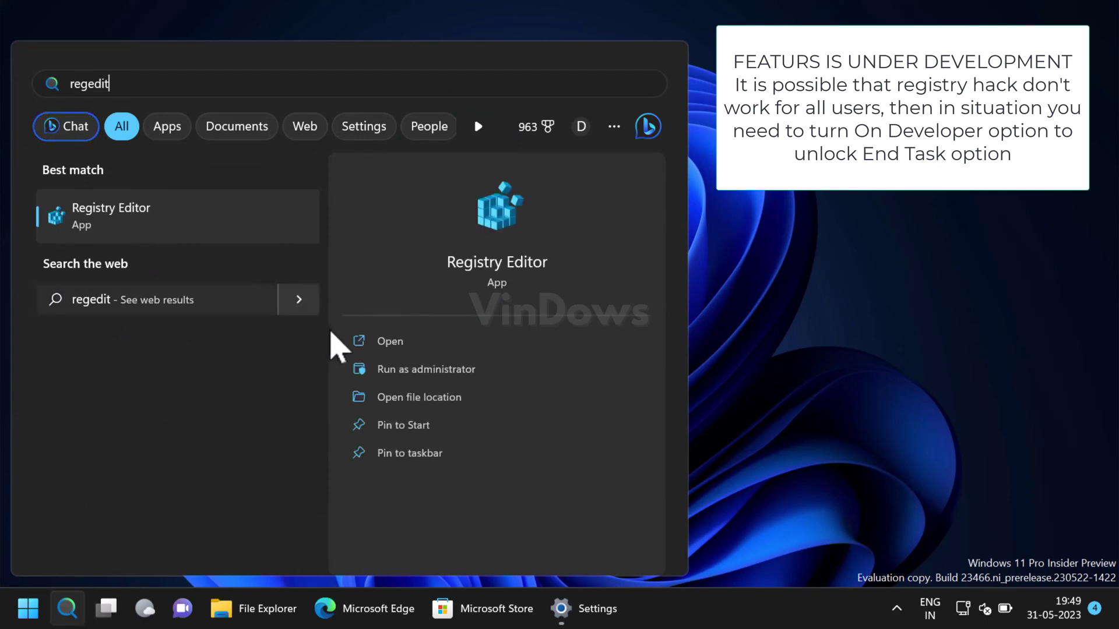
left_click(194, 239)
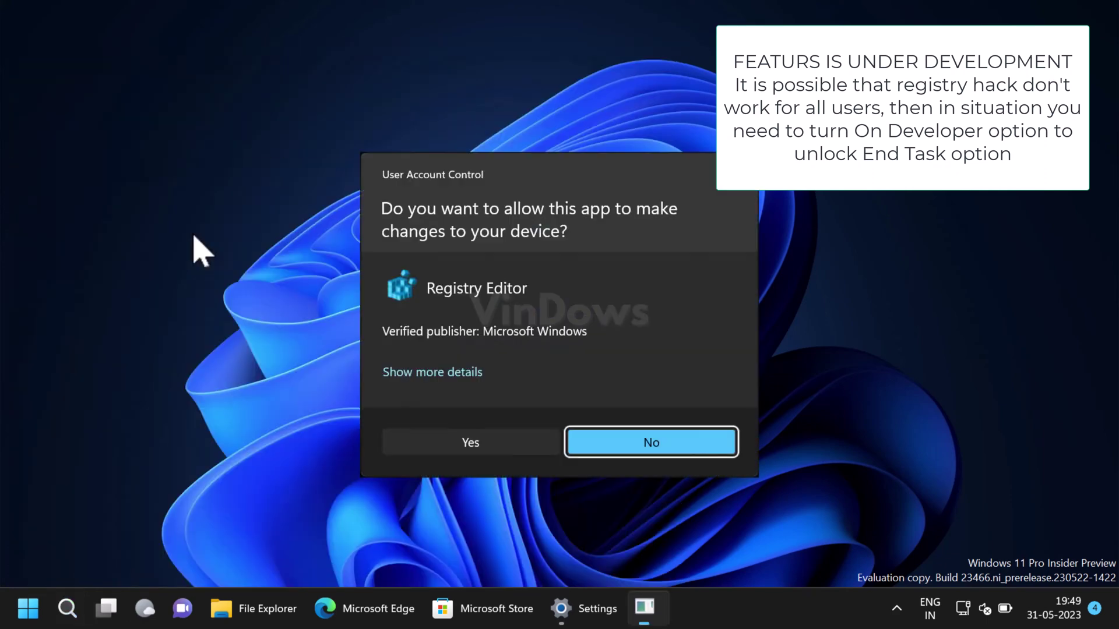
left_click(480, 446)
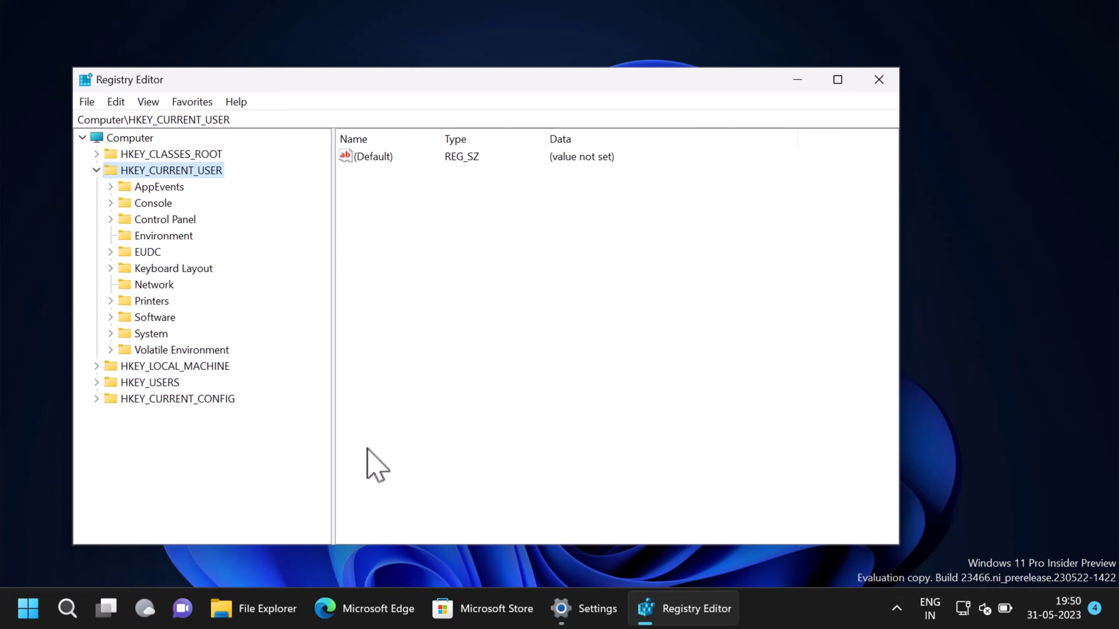
Expand HKEY_CURRENT_USER > Software > Microsoft > Windows to reach CurrentVersion
left_click(96, 170)
left_click(96, 170)
left_click(110, 317)
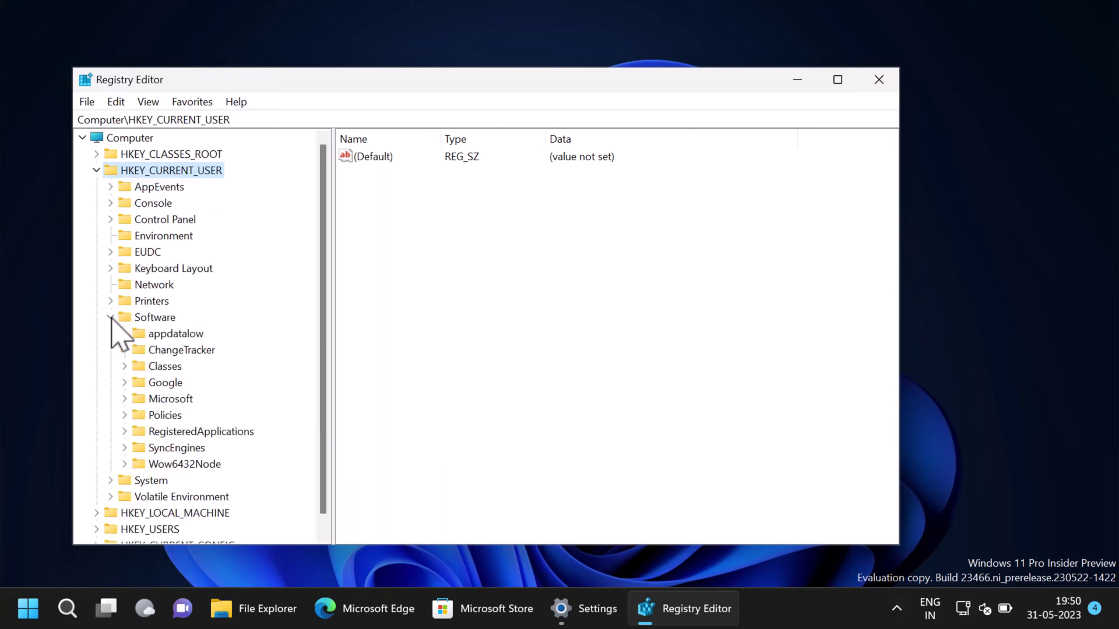
left_click(125, 400)
scroll(319, 445, "down", 20)
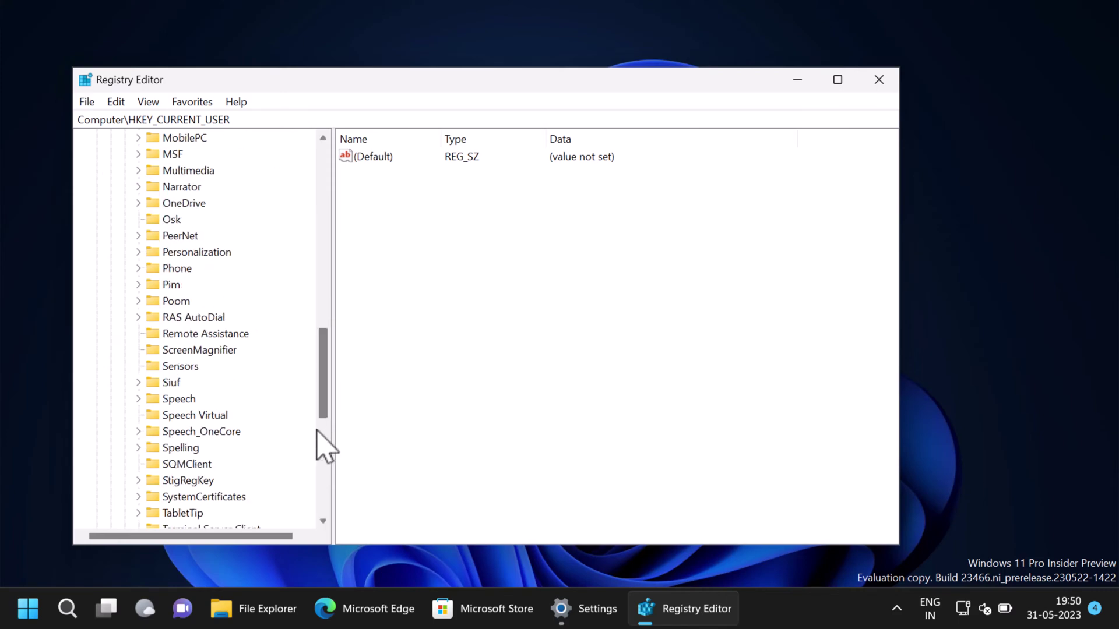
left_click(139, 333)
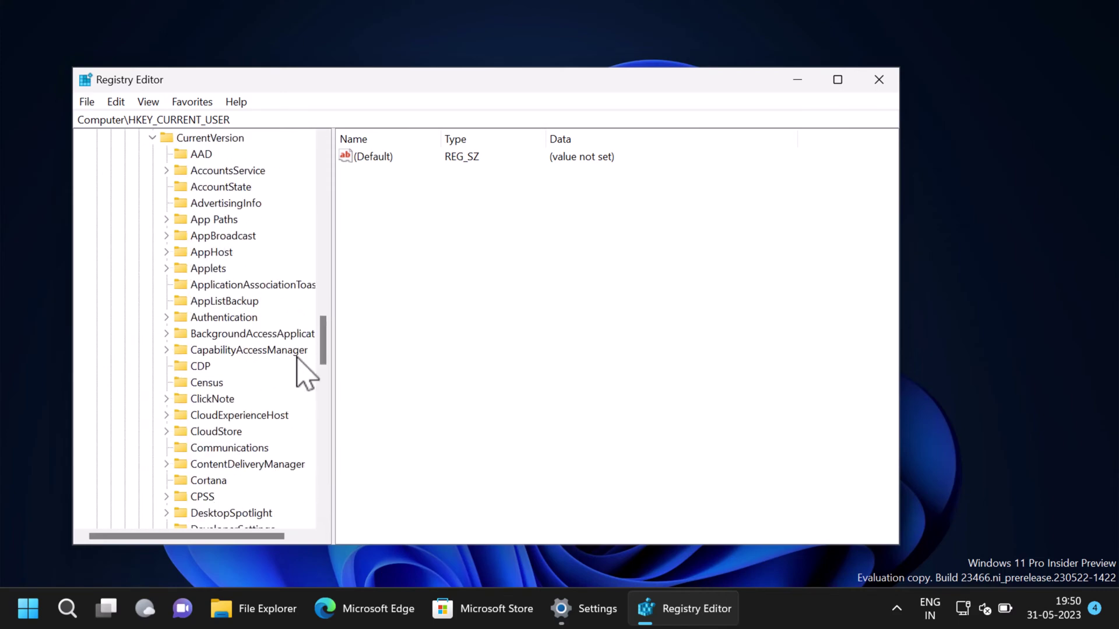
left_click_drag(324, 361, 327, 395)
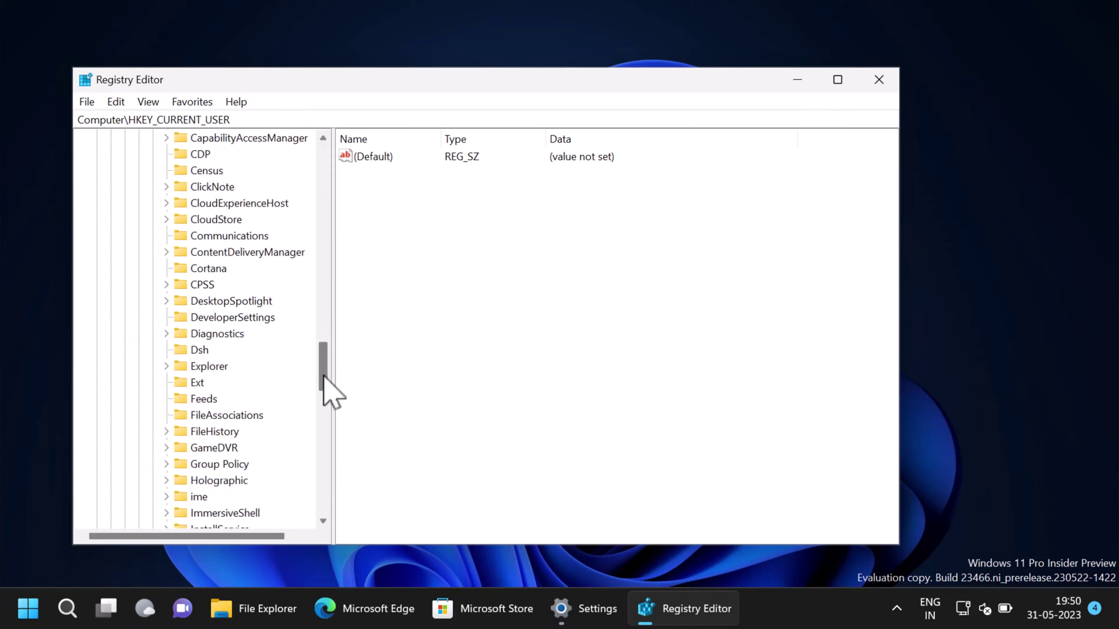
Delete the existing DeveloperSettings key under CurrentVersion and confirm
left_click(265, 320)
key("Delete")
key("Return")
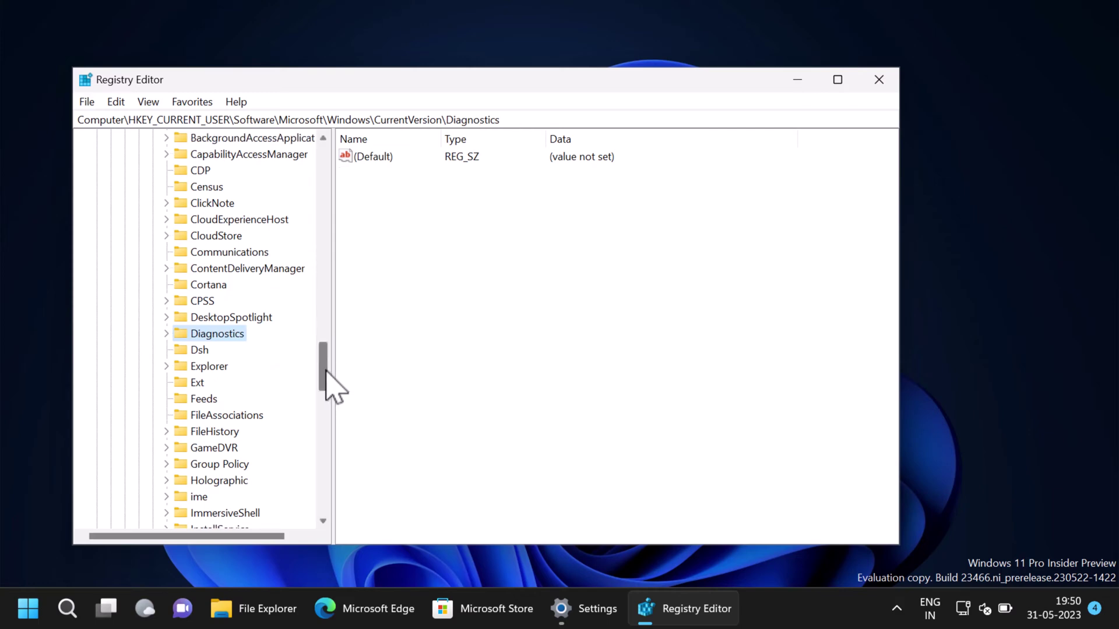
left_click_drag(326, 368, 329, 343)
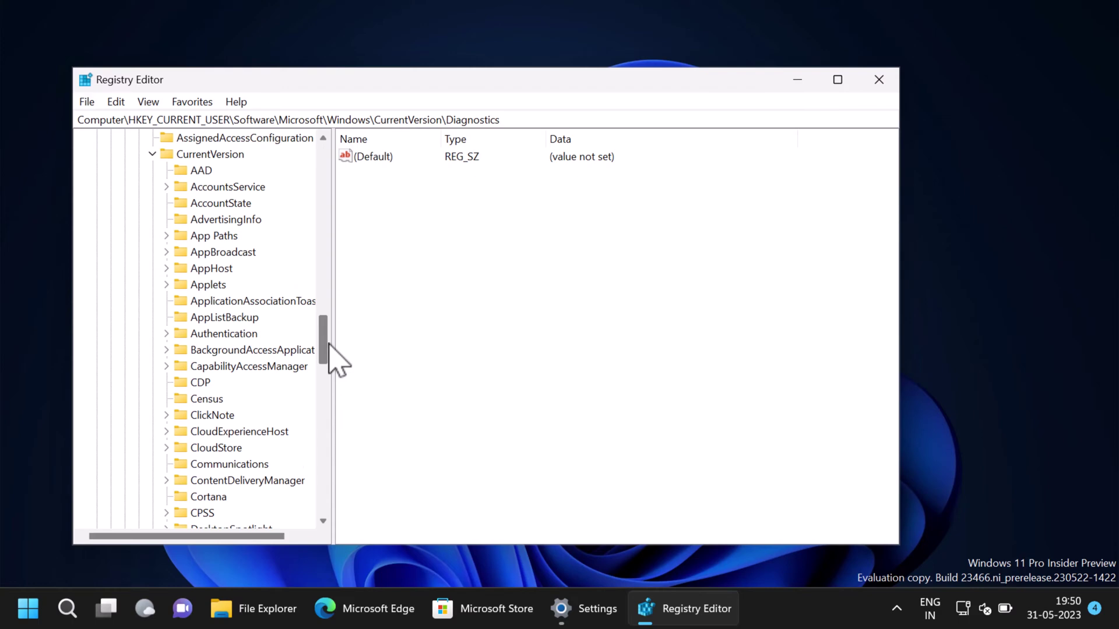
scroll(326, 356, "down", 1)
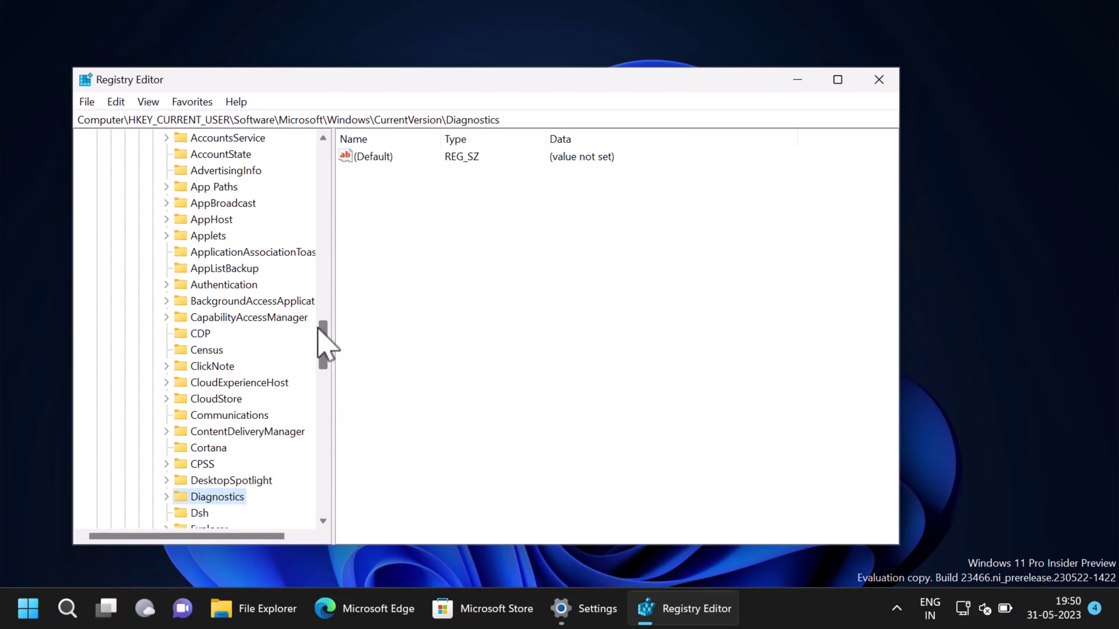
Add a new key named 'developerSettings' under CurrentVersion
scroll(322, 345, "up", 1)
left_click(222, 158)
right_click(223, 159)
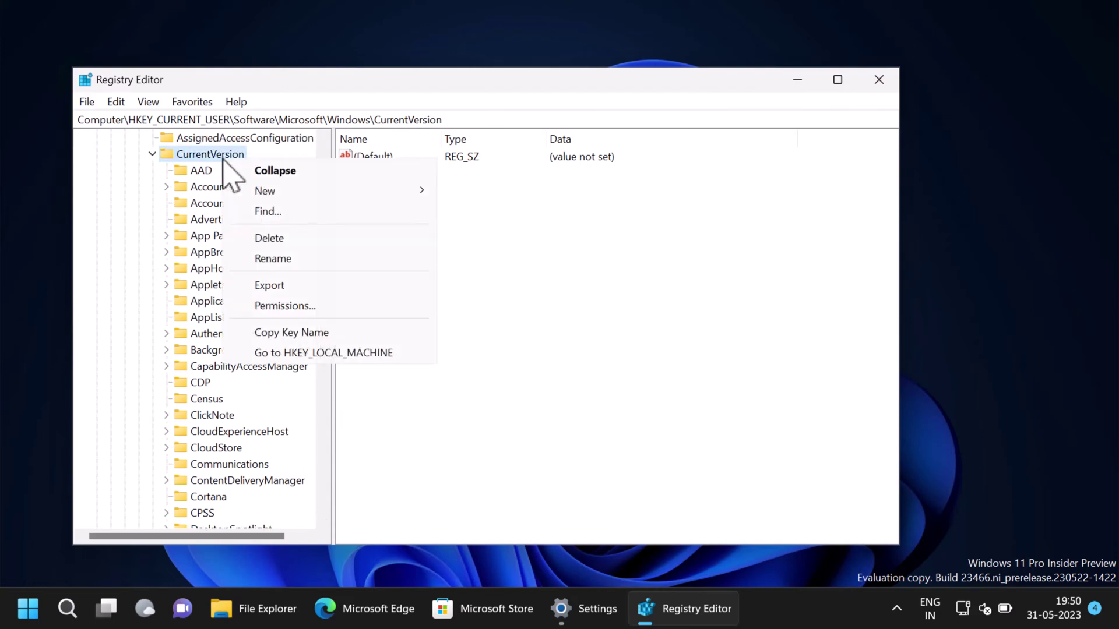
mouse_move(414, 197)
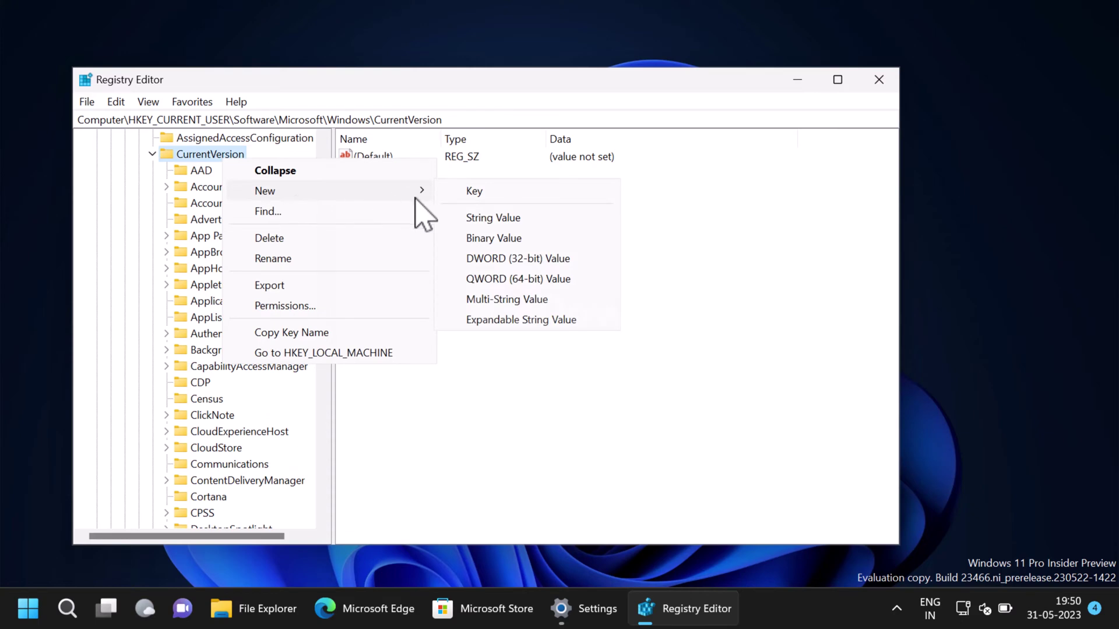
left_click(498, 196)
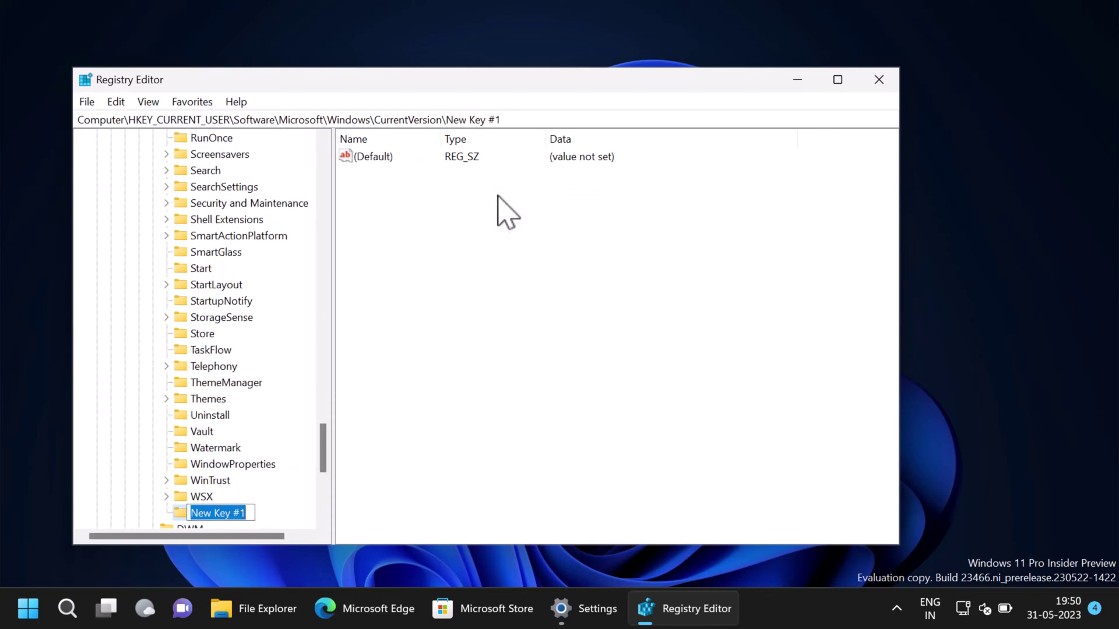
type("deve")
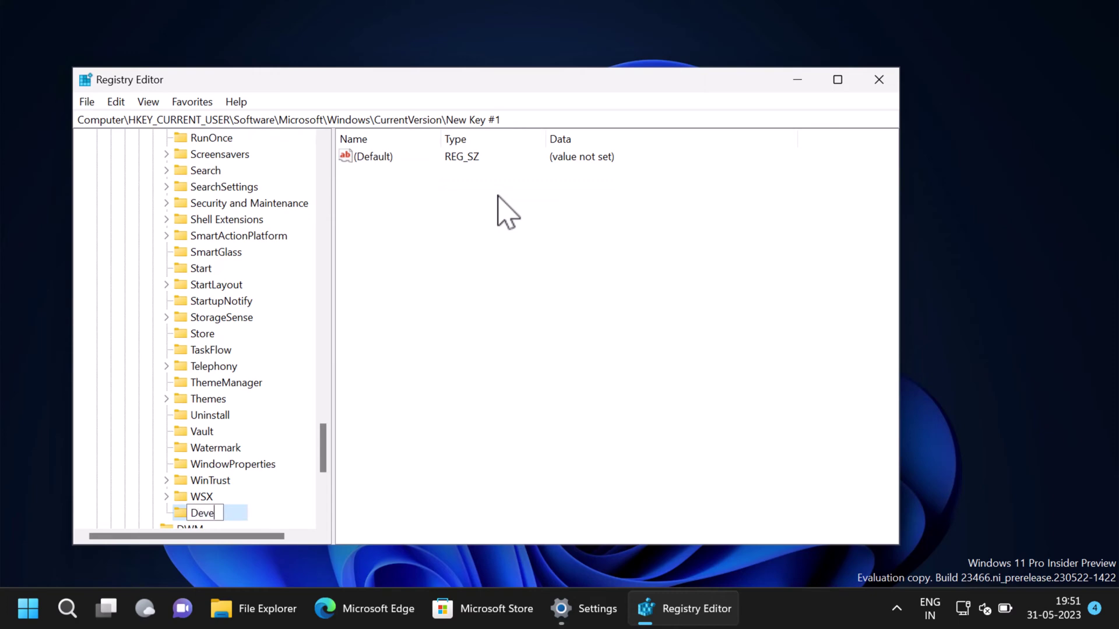
type("loperSett")
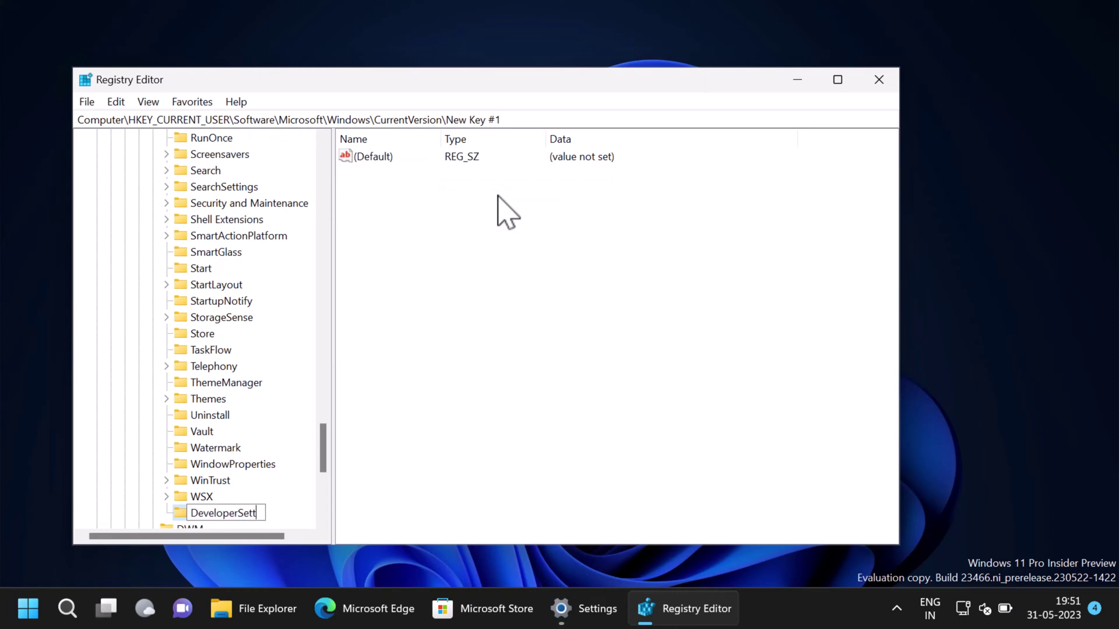
type("ings")
scroll(325, 482, "down", 4)
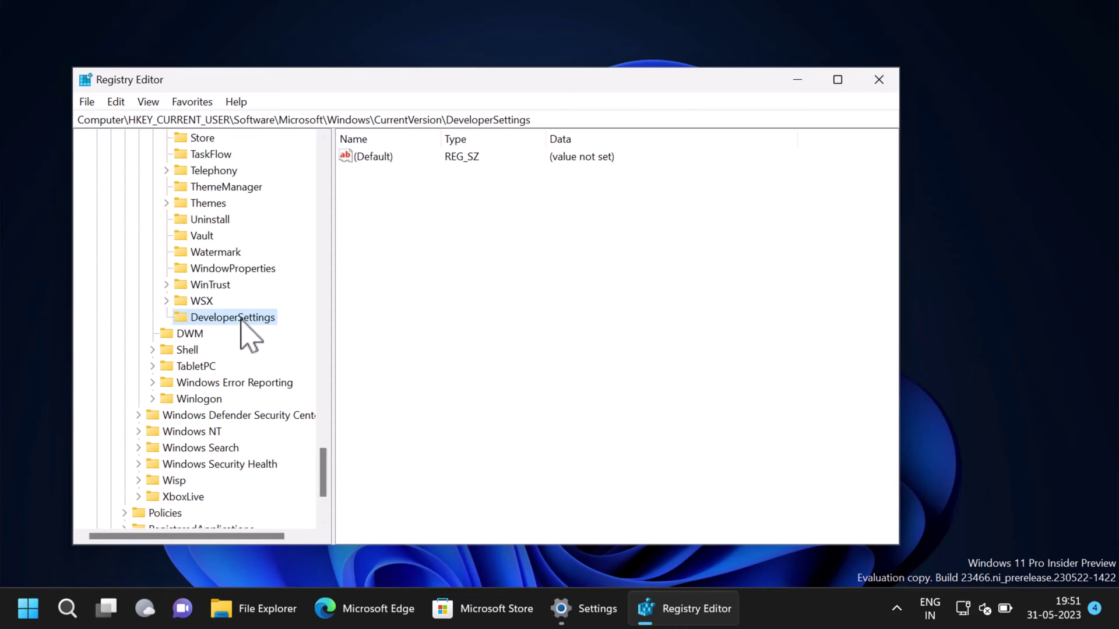
Create DWORD (32-bit) value TaskbarEndTask in DeveloperSettings and set its data to 1
right_click(241, 319)
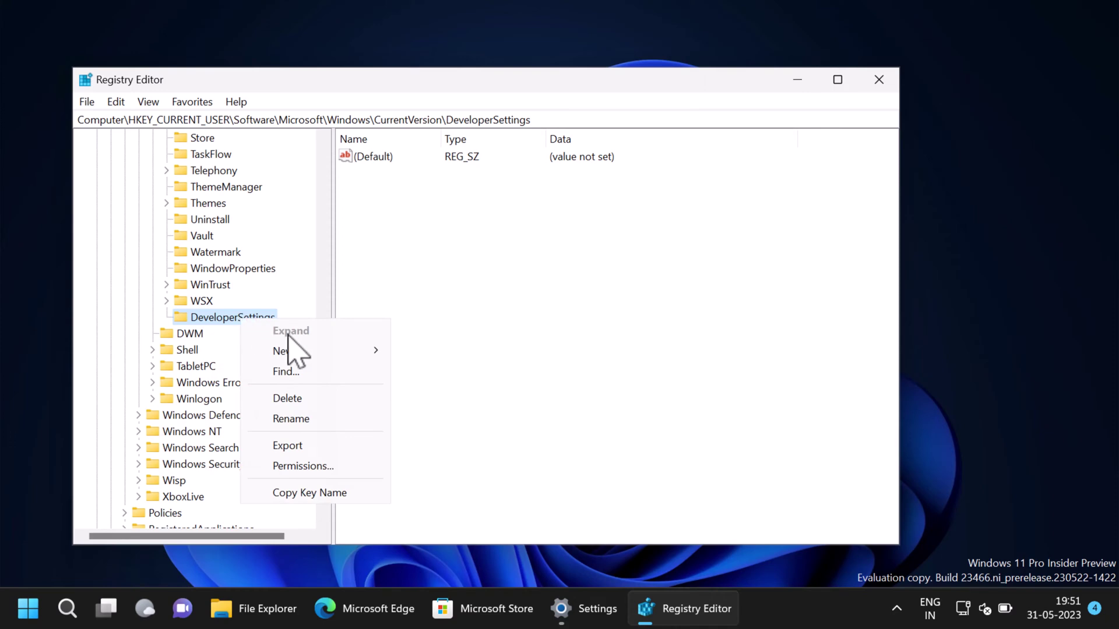
mouse_move(309, 352)
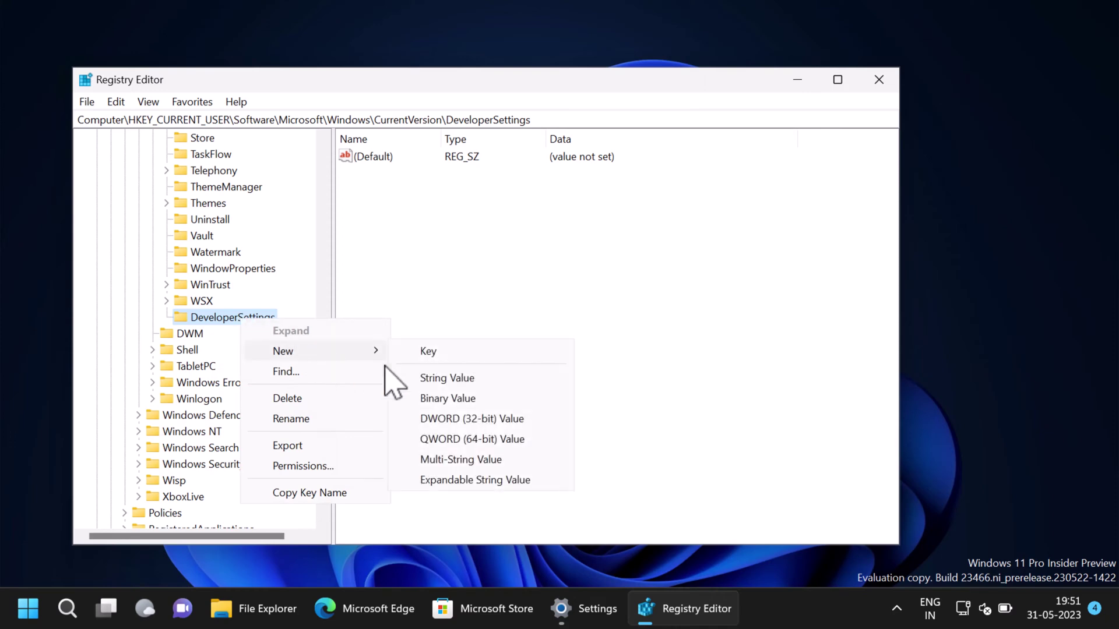
left_click(482, 420)
type("Tas")
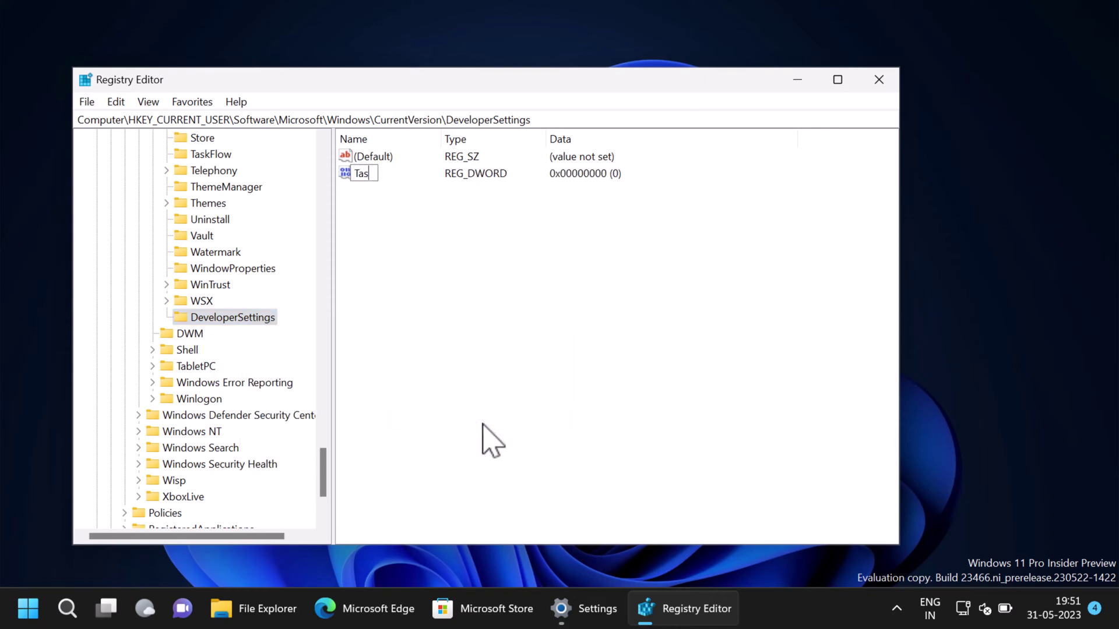
type("kbarEndTask")
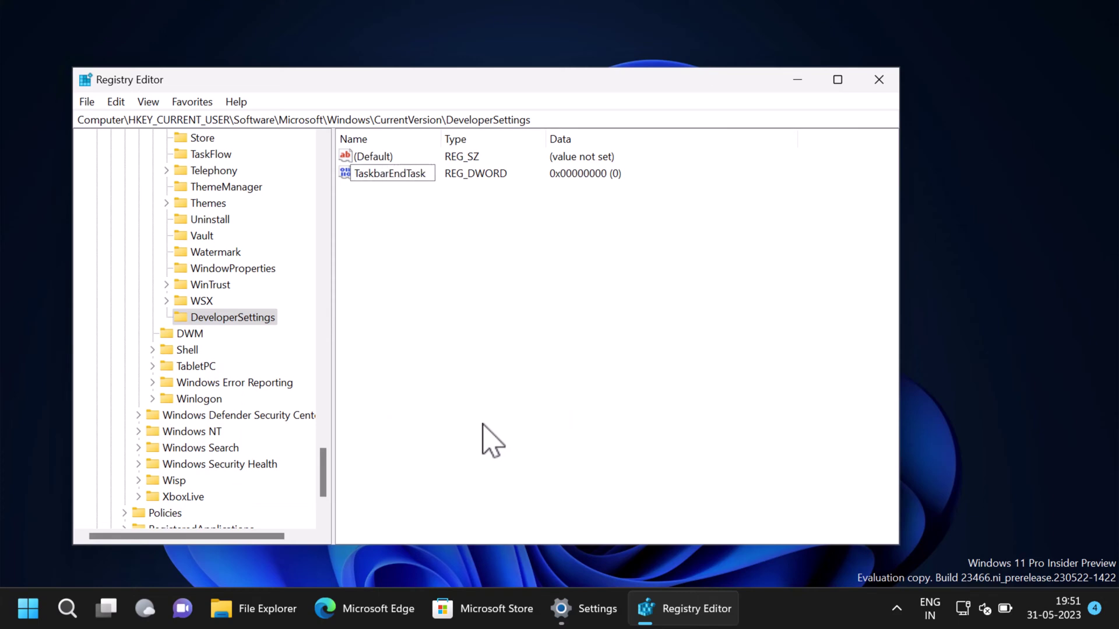
key("Return")
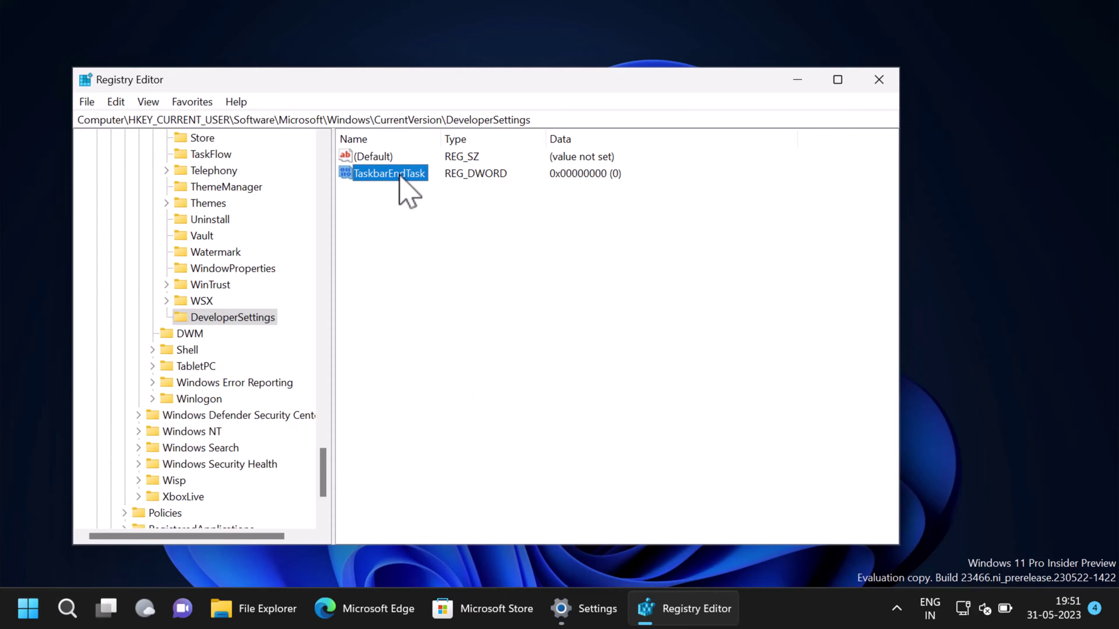
double_click(401, 175)
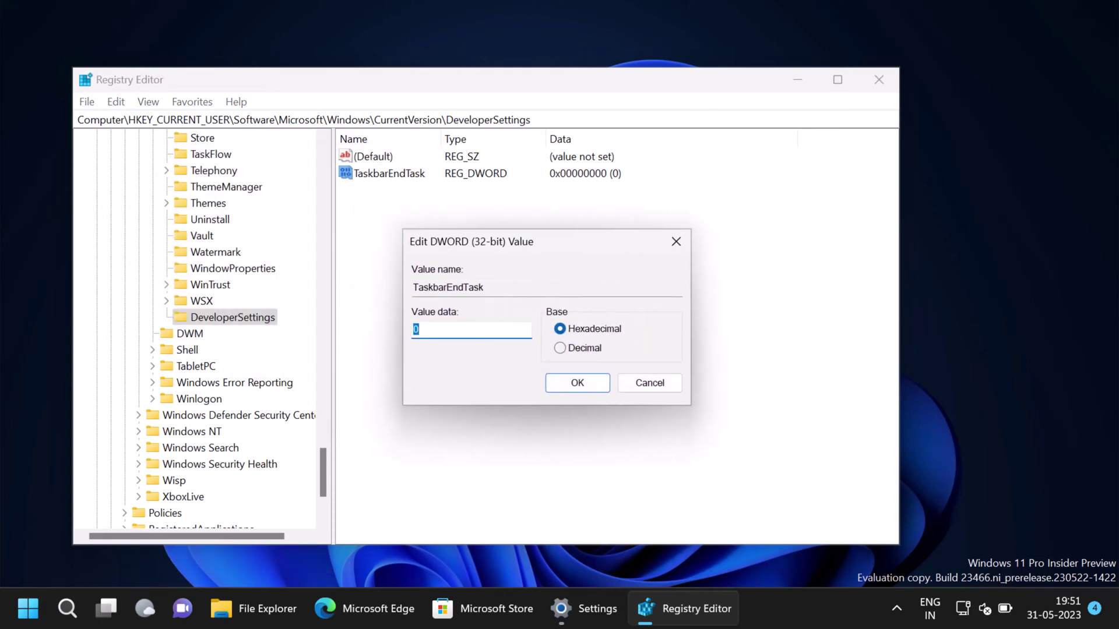
left_click(592, 387)
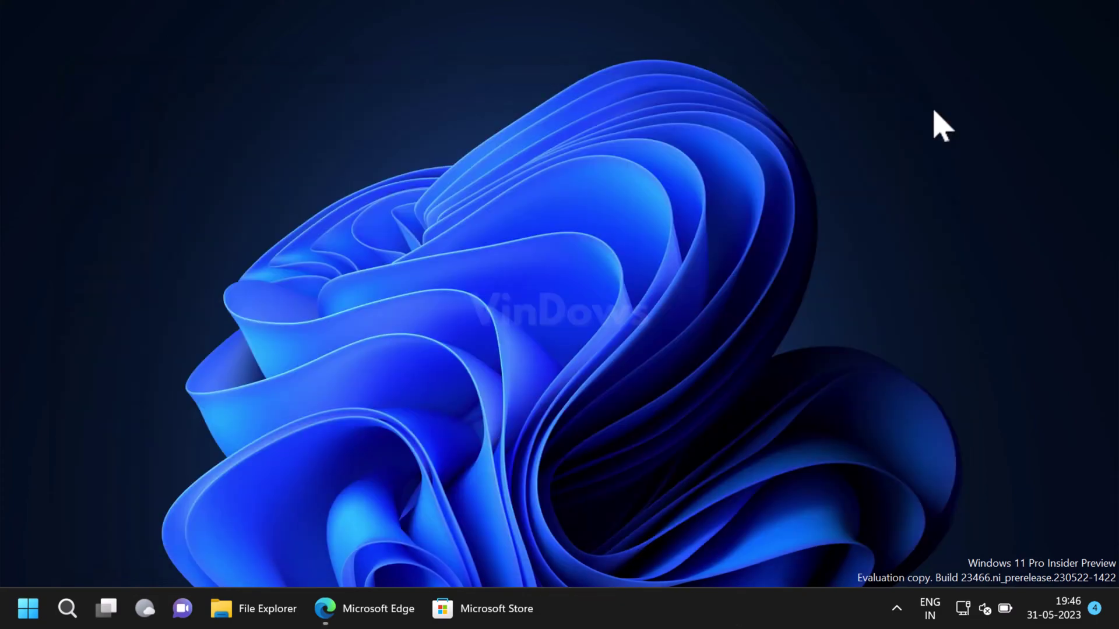
Restart the computer from the Start menu's power options
left_click(29, 609)
left_click(508, 550)
left_click(527, 521)
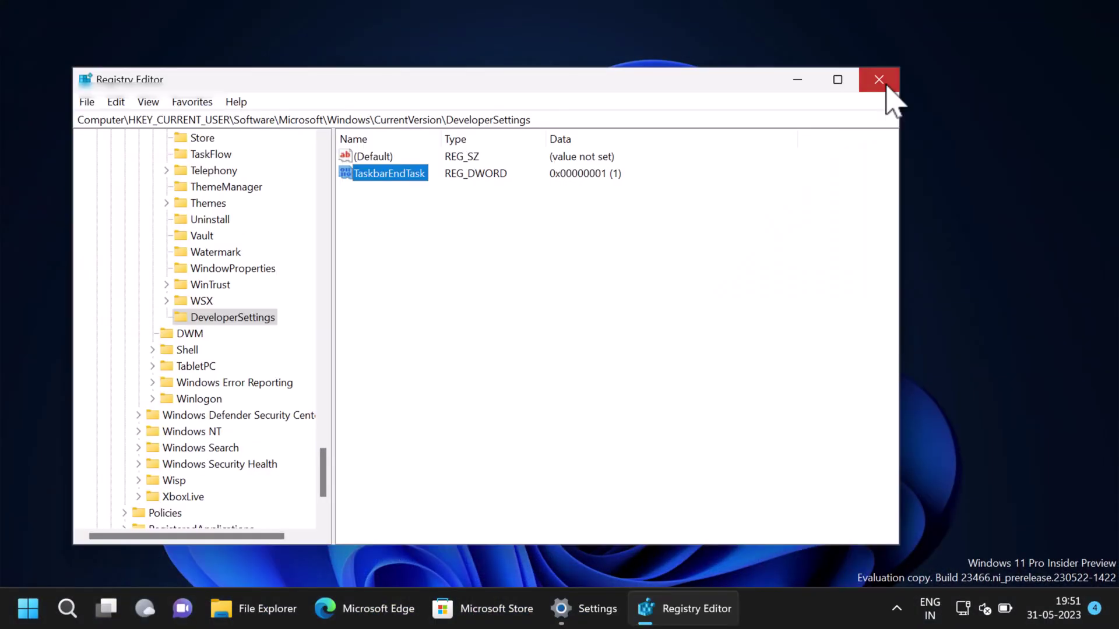
Turn the End Task developer setting On in Settings, then minimize Settings
left_click(883, 80)
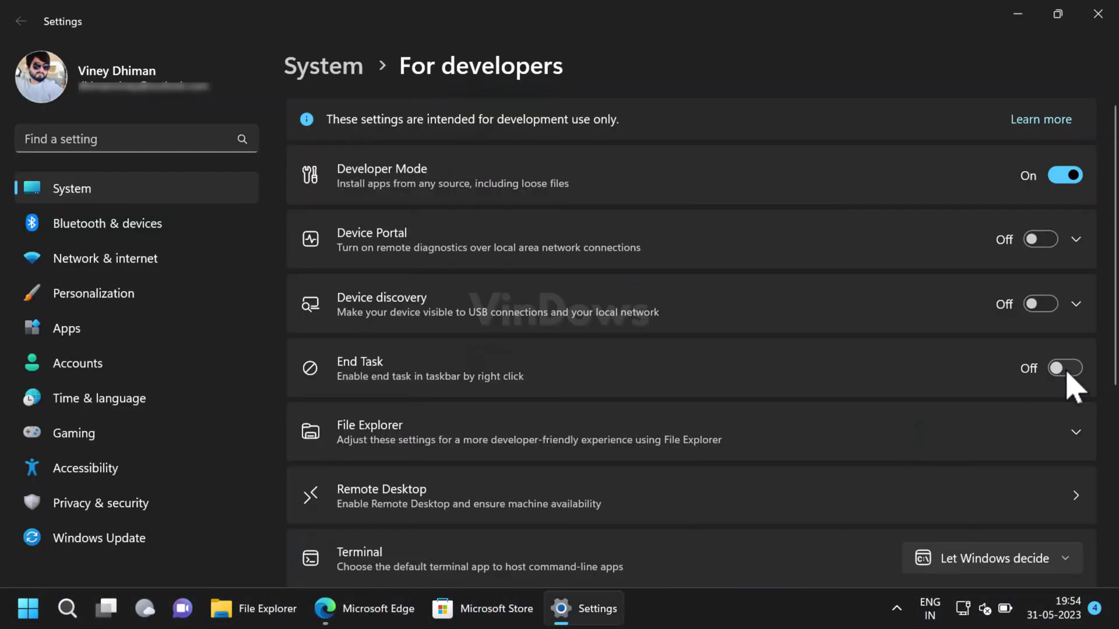
left_click(1067, 371)
left_click(1018, 14)
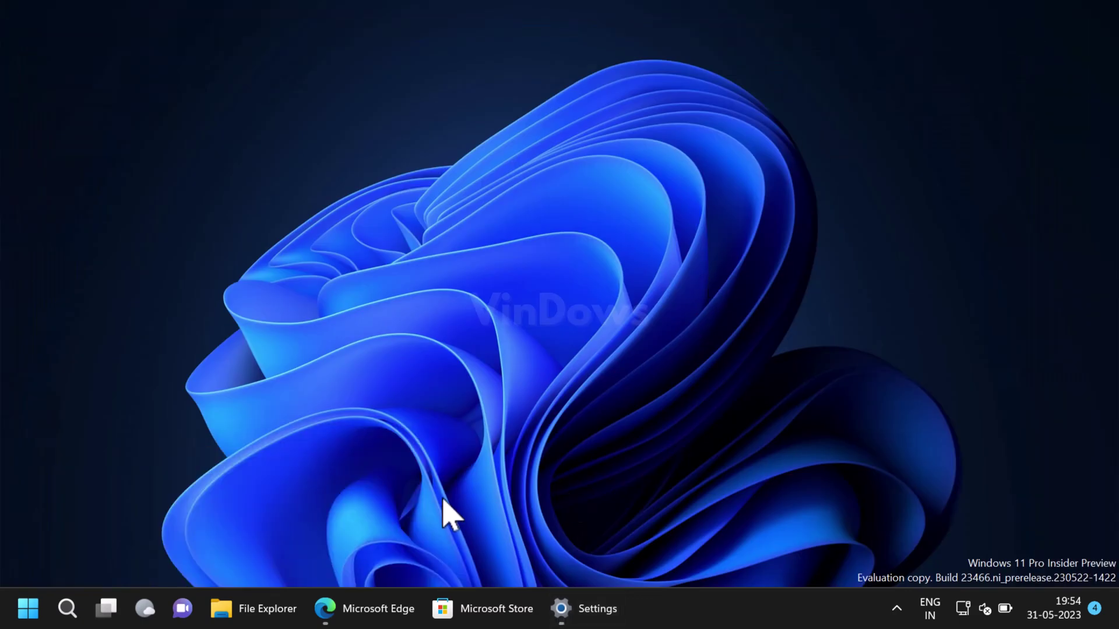
Force-close Microsoft Edge and then Settings using End task from their taskbar menus
left_click(363, 609)
right_click(364, 608)
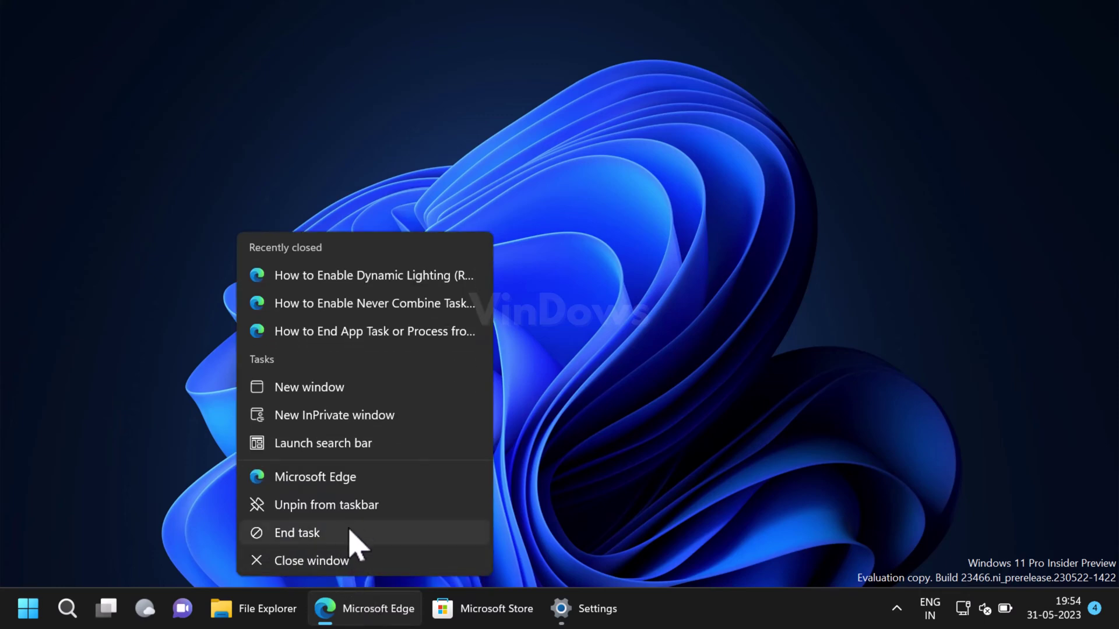
left_click(352, 533)
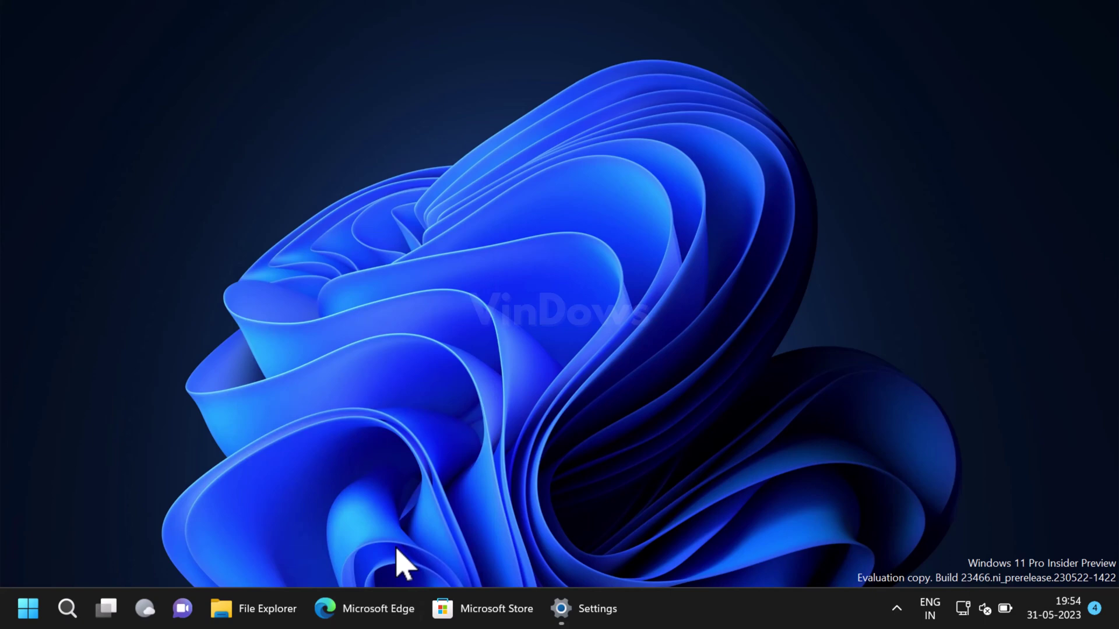
right_click(564, 610)
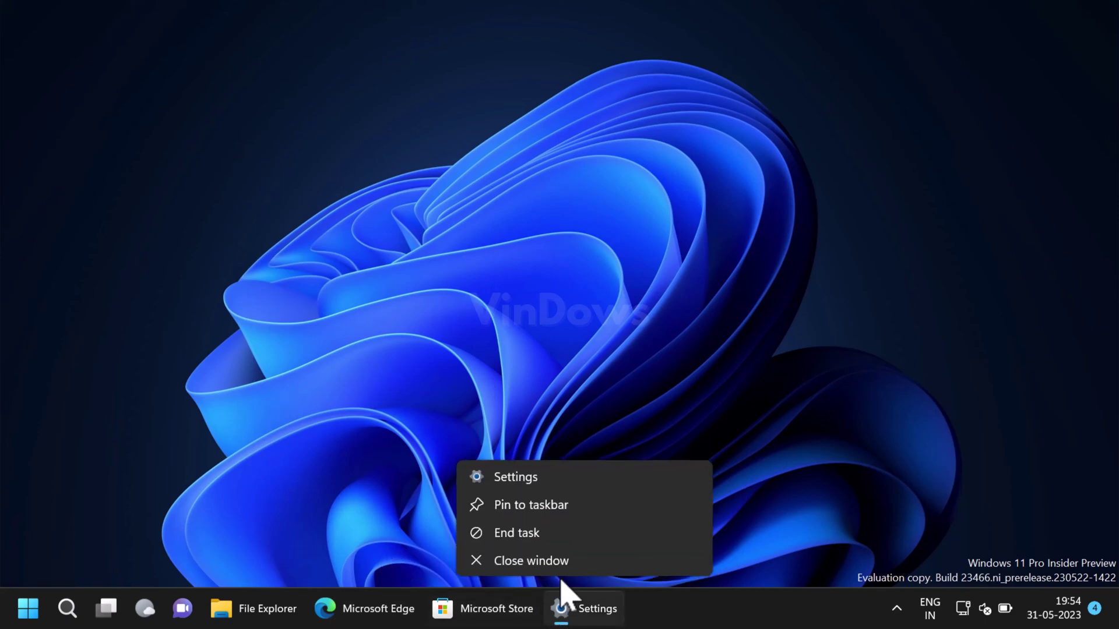
left_click(552, 540)
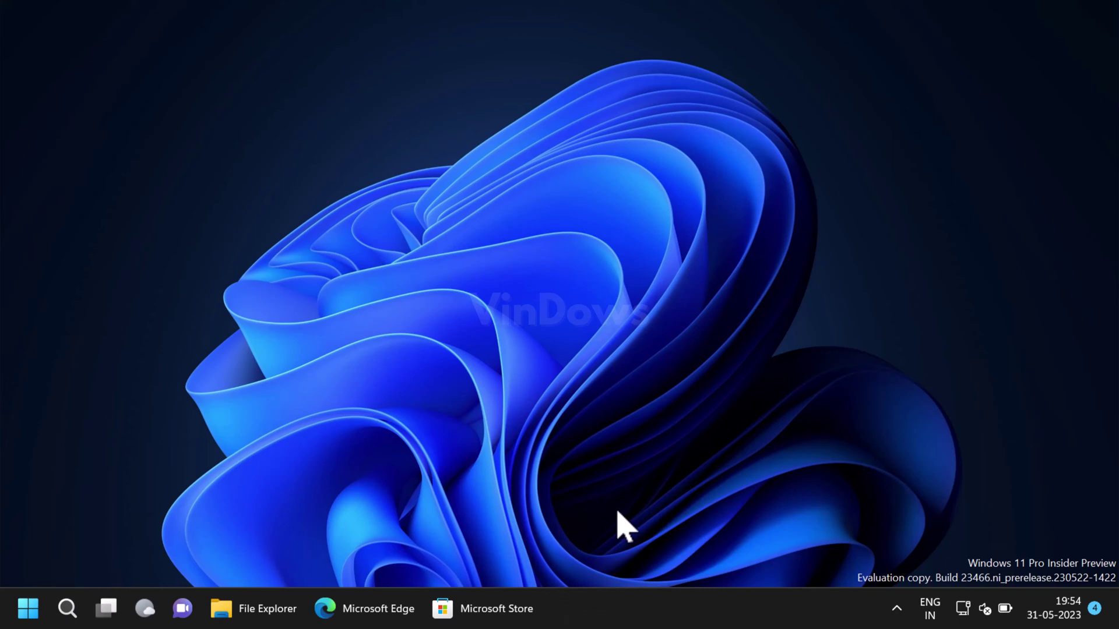